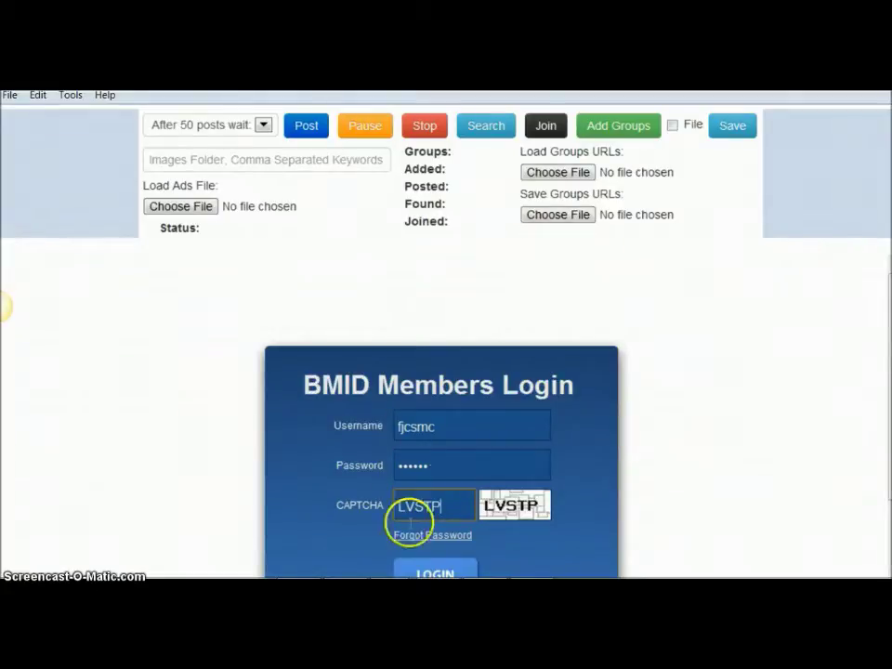
Step: Submit the filled-in BMID Members Login form to enter the Build My Income Daily members area
{"action": "left_click", "coordinate": [424, 564]}
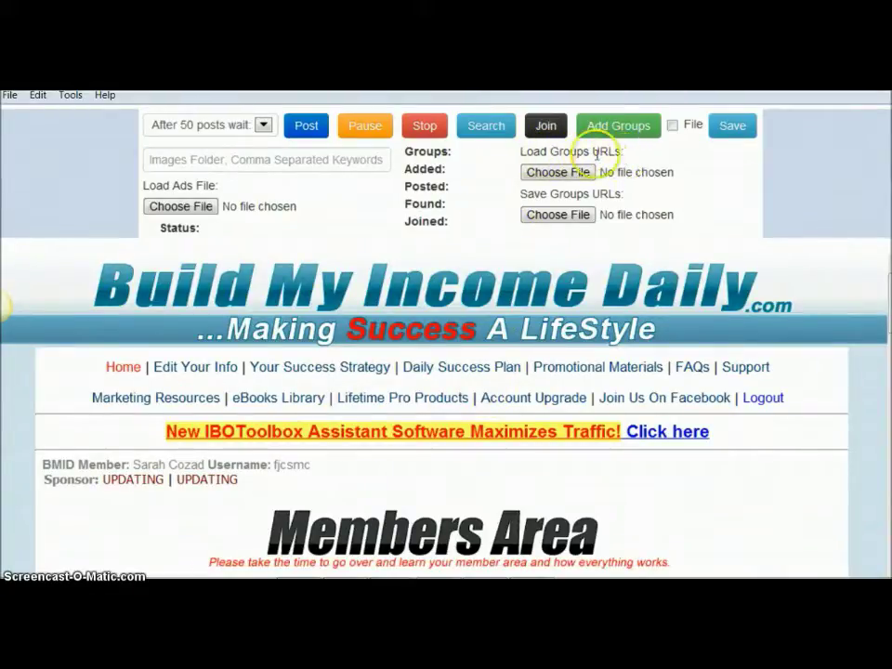
{"action": "mouse_move", "coordinate": [444, 575]}
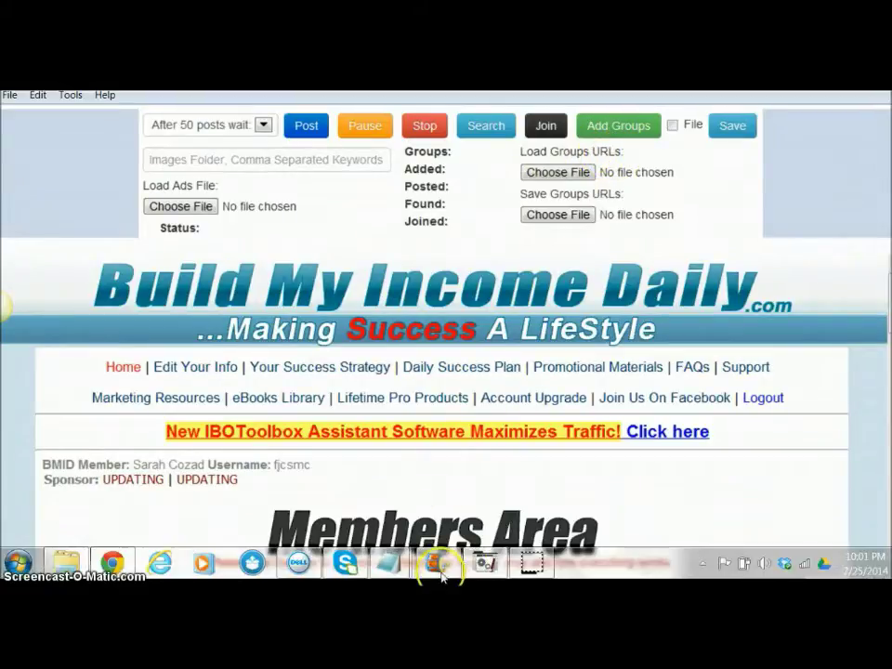
{"action": "mouse_move", "coordinate": [391, 563]}
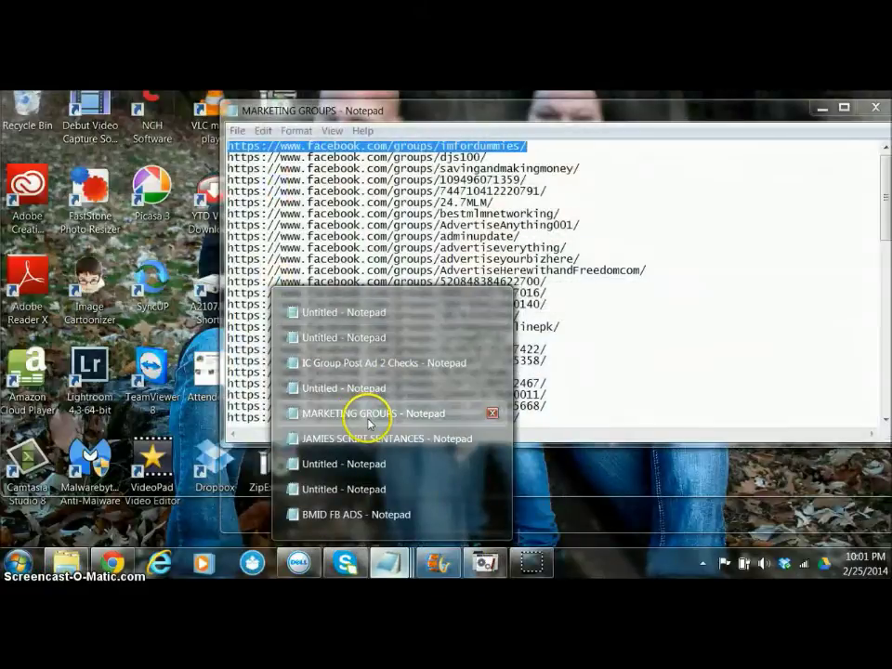
{"action": "left_click", "coordinate": [369, 423]}
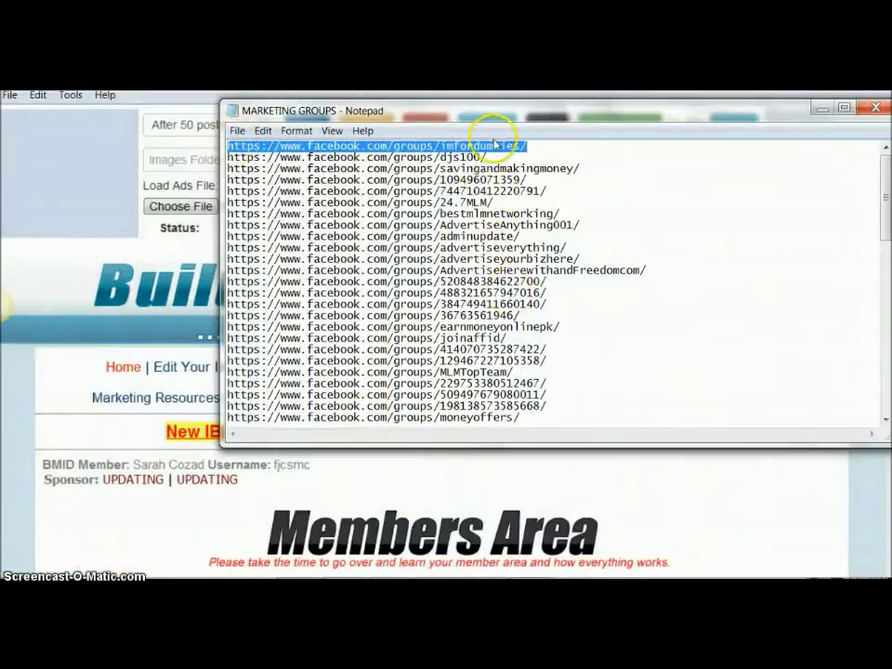
{"action": "scroll", "coordinate": [493, 237], "scroll_direction": "down", "scroll_amount": 4}
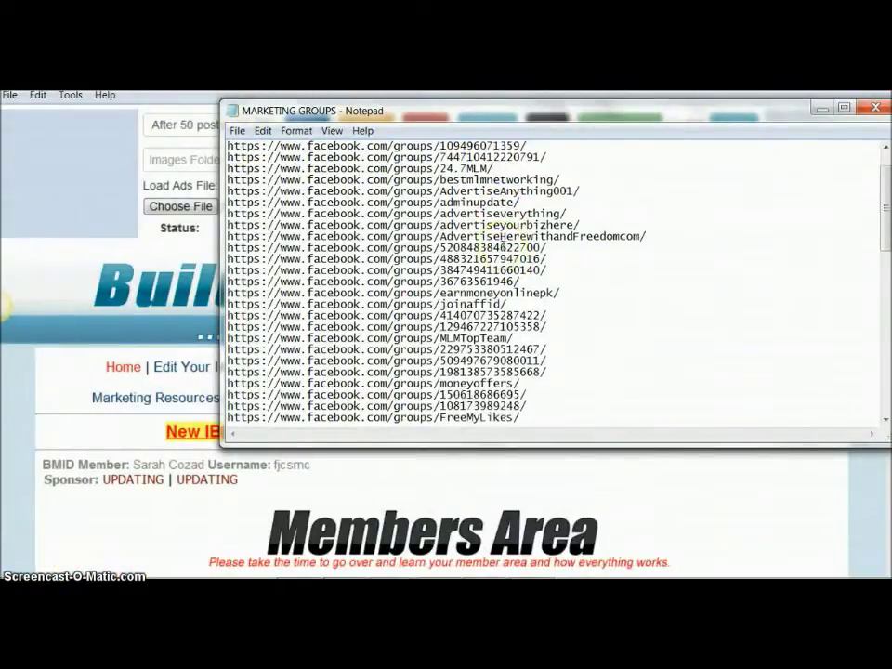
{"action": "scroll", "coordinate": [503, 244], "scroll_direction": "up", "scroll_amount": 4}
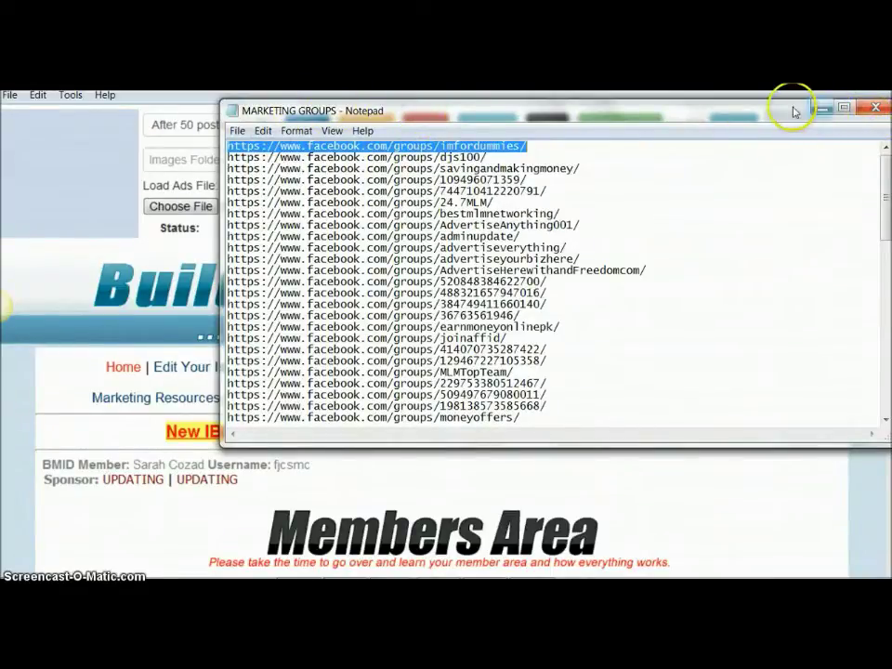
{"action": "left_click", "coordinate": [822, 107]}
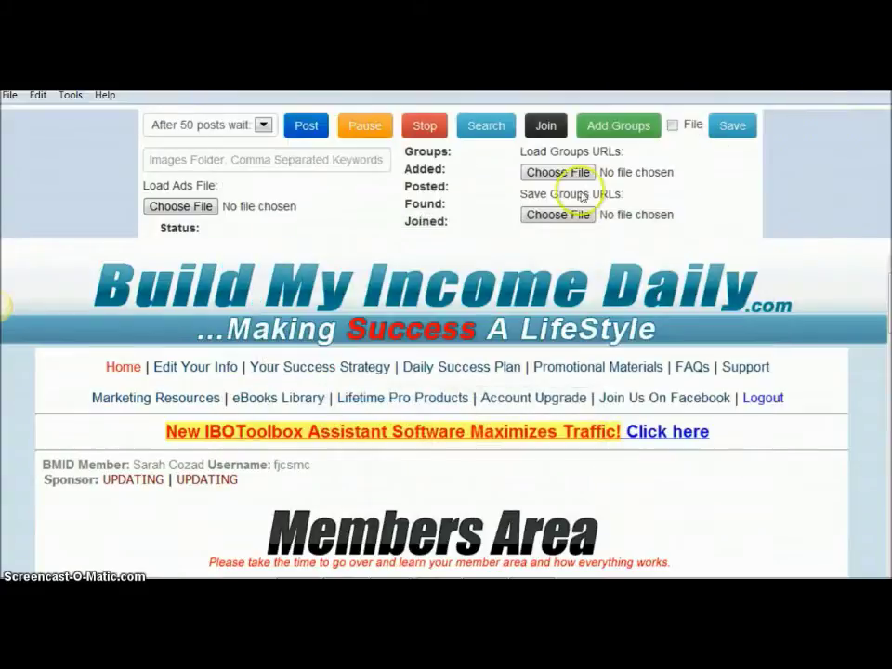
Step: Load MARKETING GROUPS.txt from the STUFF folder as the groups file and add its 73 groups
{"action": "left_click", "coordinate": [675, 128]}
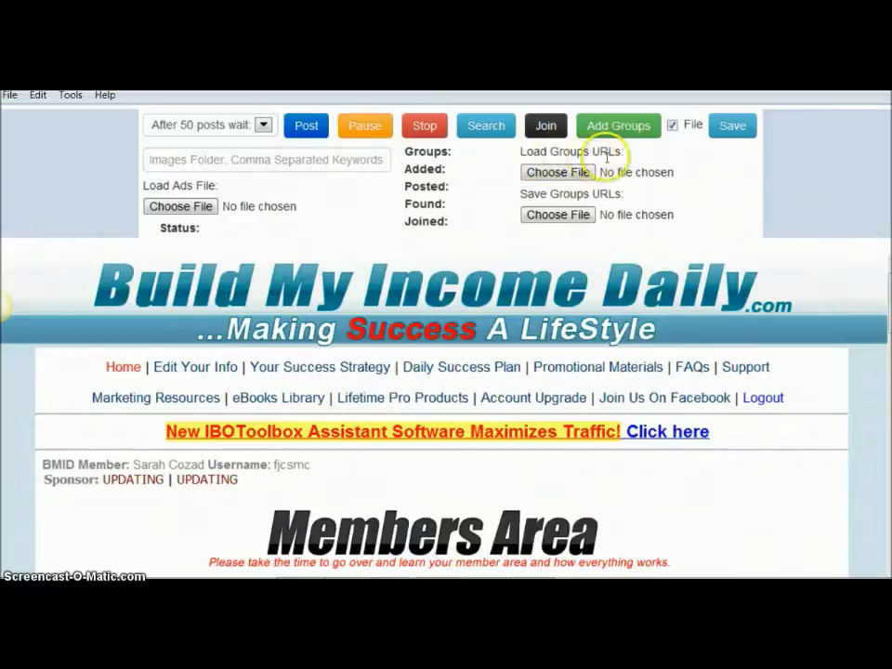
{"action": "left_click", "coordinate": [556, 173]}
{"action": "left_click", "coordinate": [214, 391]}
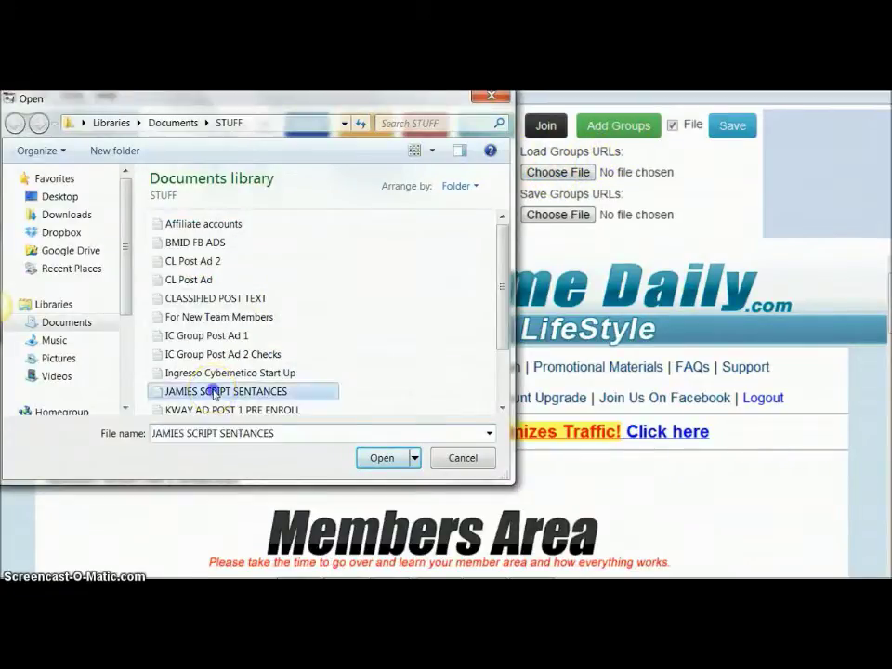
{"action": "scroll", "coordinate": [213, 392], "scroll_direction": "down", "scroll_amount": 1}
{"action": "left_click", "coordinate": [212, 386]}
{"action": "left_click", "coordinate": [381, 457]}
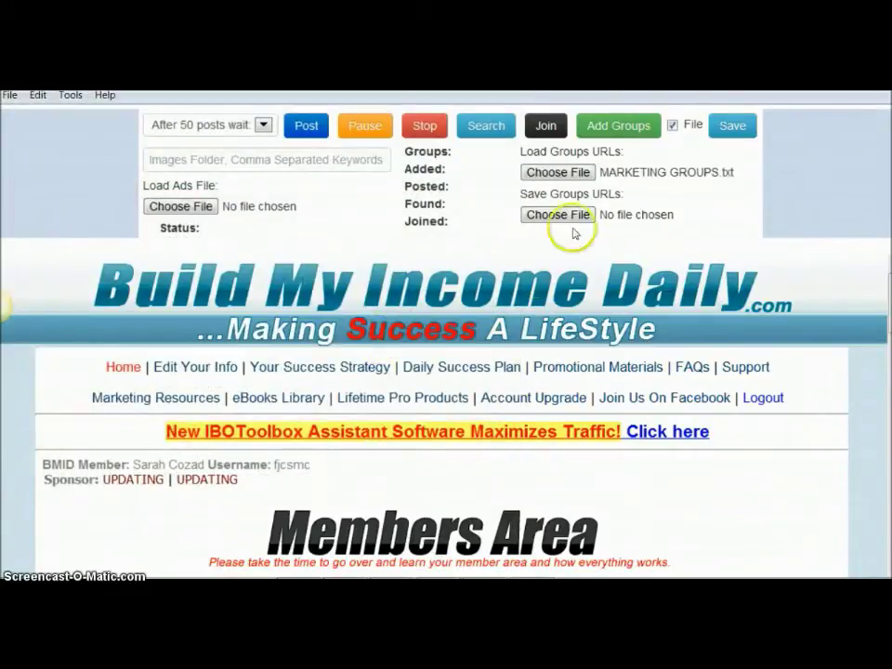
{"action": "left_click", "coordinate": [613, 129]}
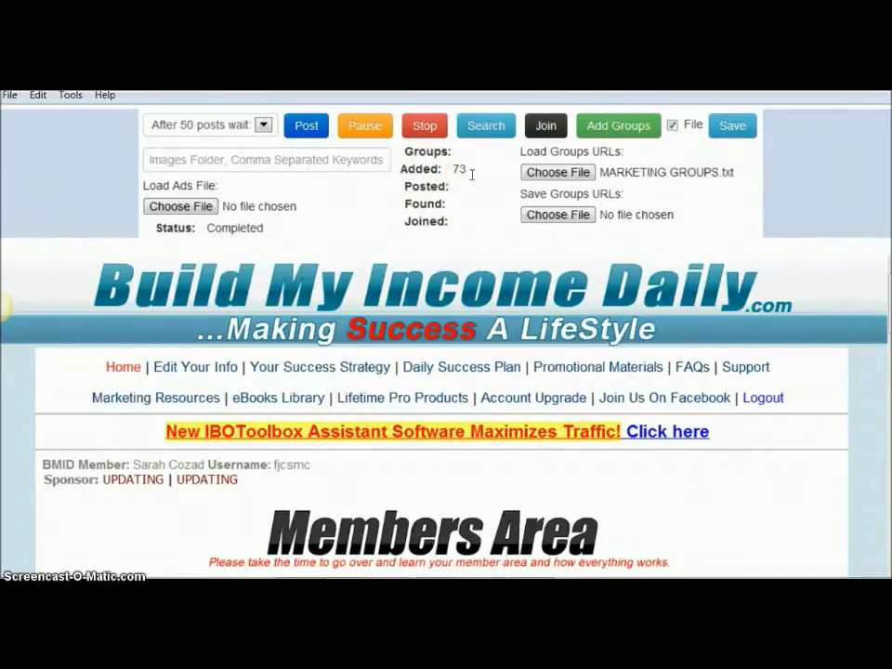
Step: Load BMID FB ADS.txt as the poster's ads file
{"action": "left_click", "coordinate": [182, 207]}
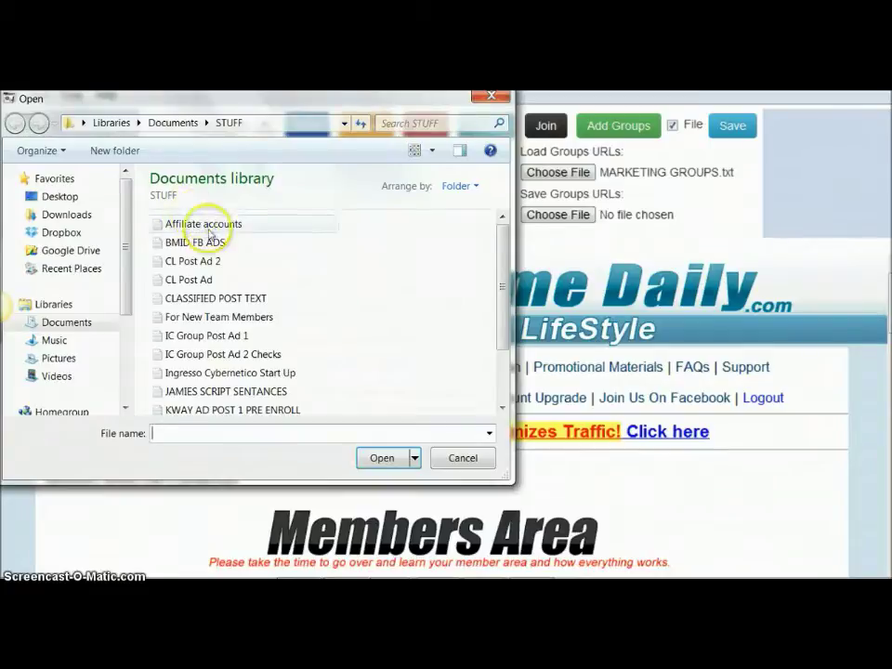
{"action": "left_click", "coordinate": [200, 244]}
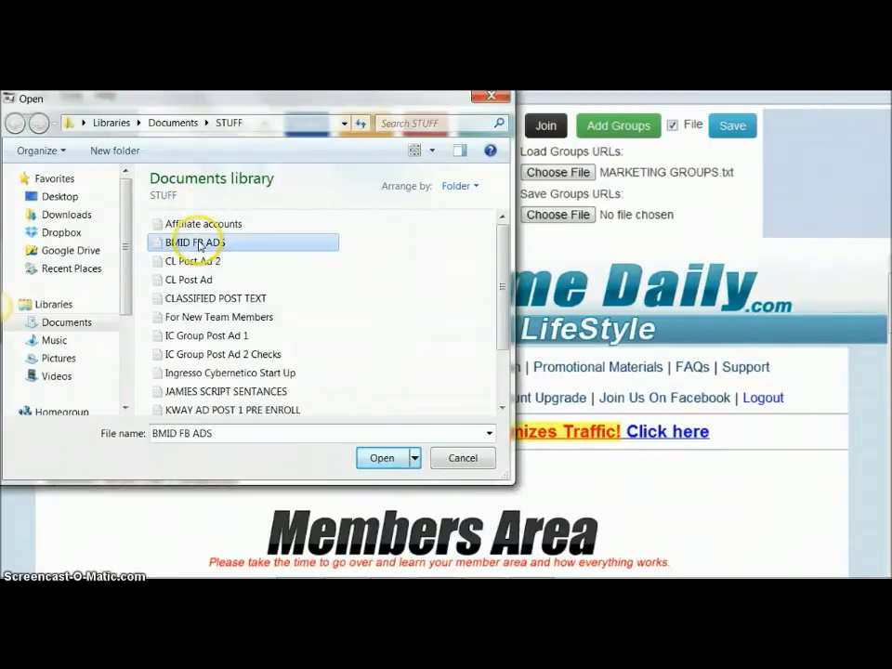
{"action": "left_click", "coordinate": [379, 457]}
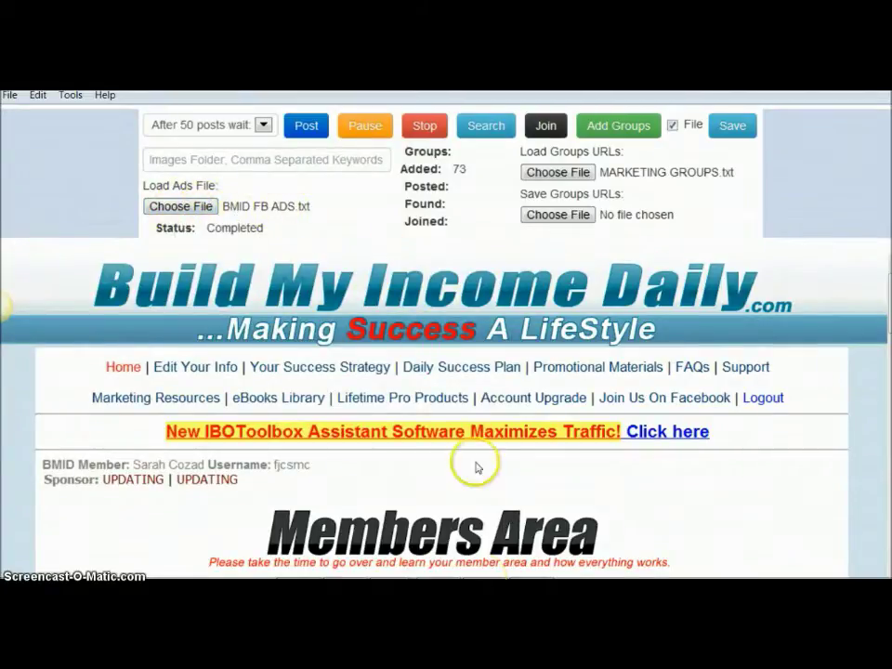
{"action": "mouse_move", "coordinate": [484, 568]}
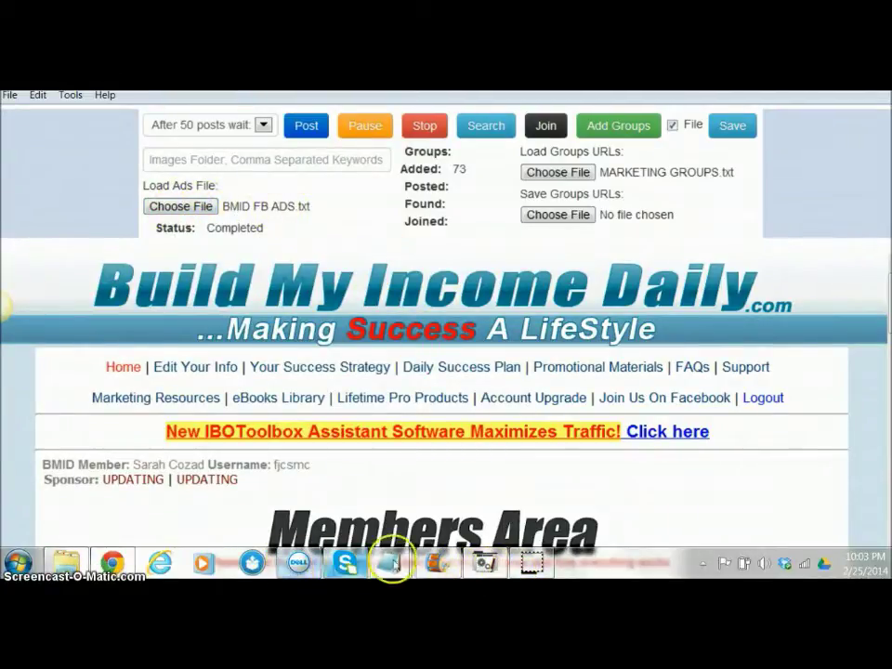
{"action": "mouse_move", "coordinate": [394, 563]}
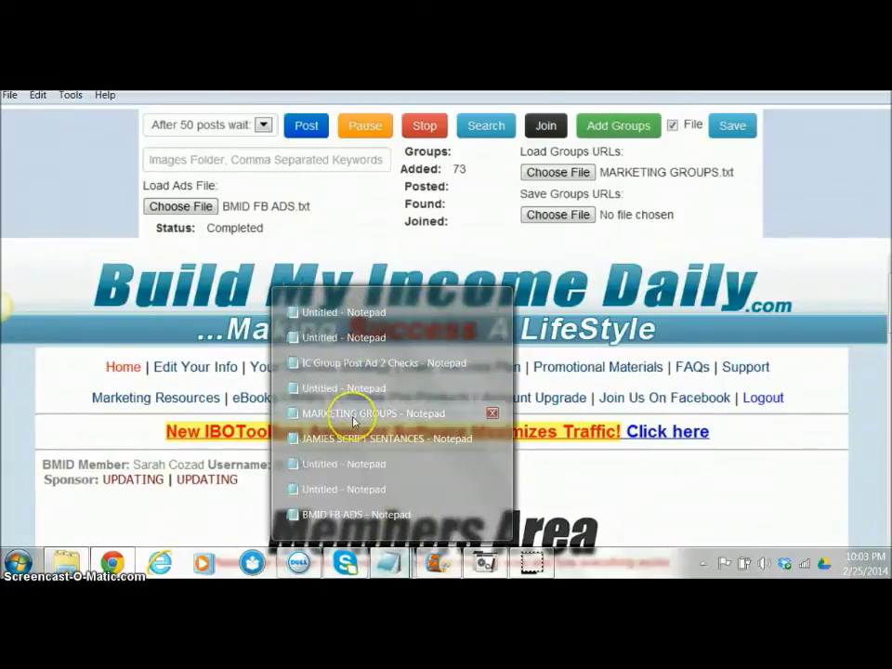
Step: Bring the BMID FB ADS notes forward in Notepad and place the caret at the start of the ad line
{"action": "mouse_move", "coordinate": [352, 420]}
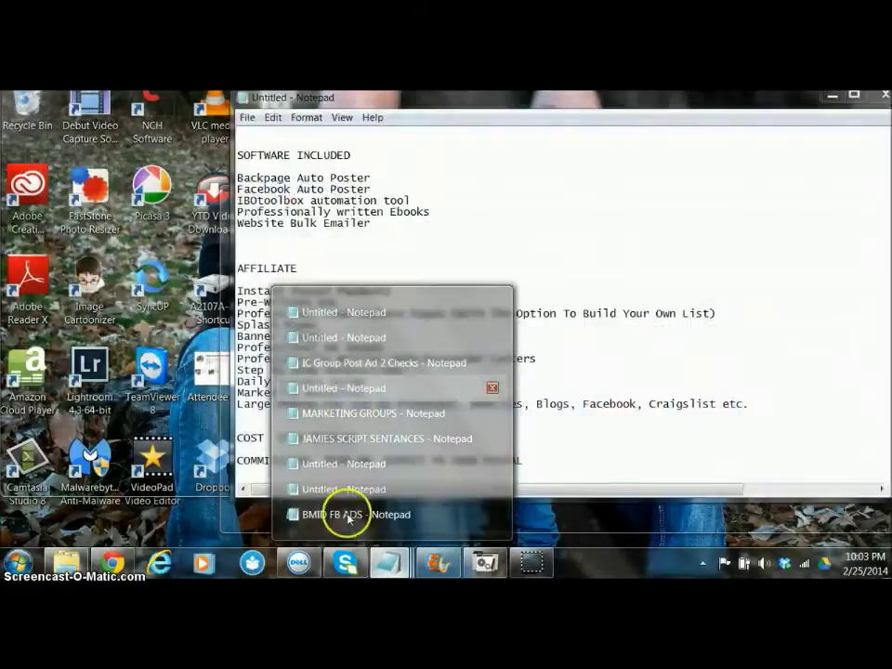
{"action": "left_click", "coordinate": [344, 515]}
{"action": "left_click", "coordinate": [296, 217]}
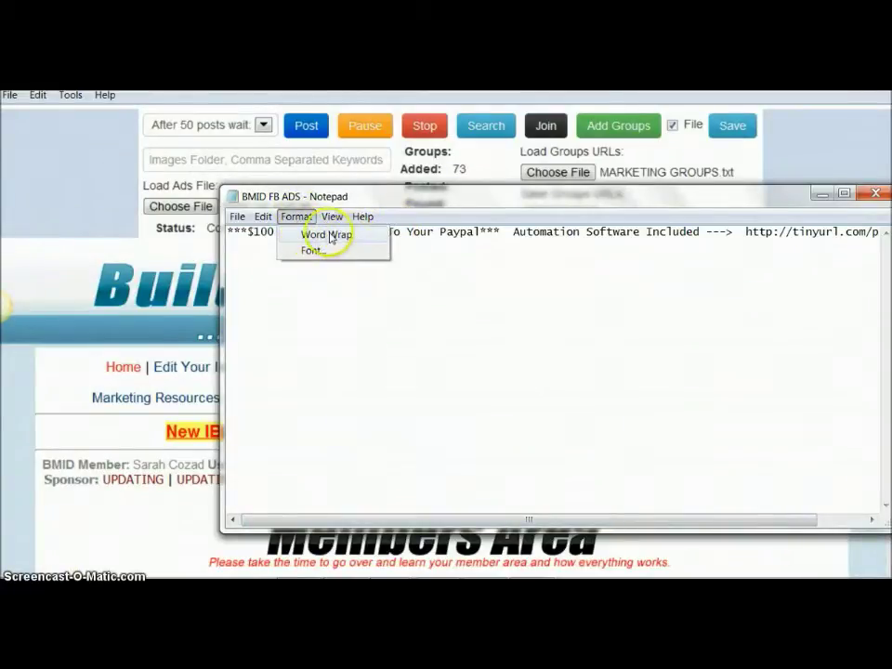
{"action": "left_click", "coordinate": [366, 206]}
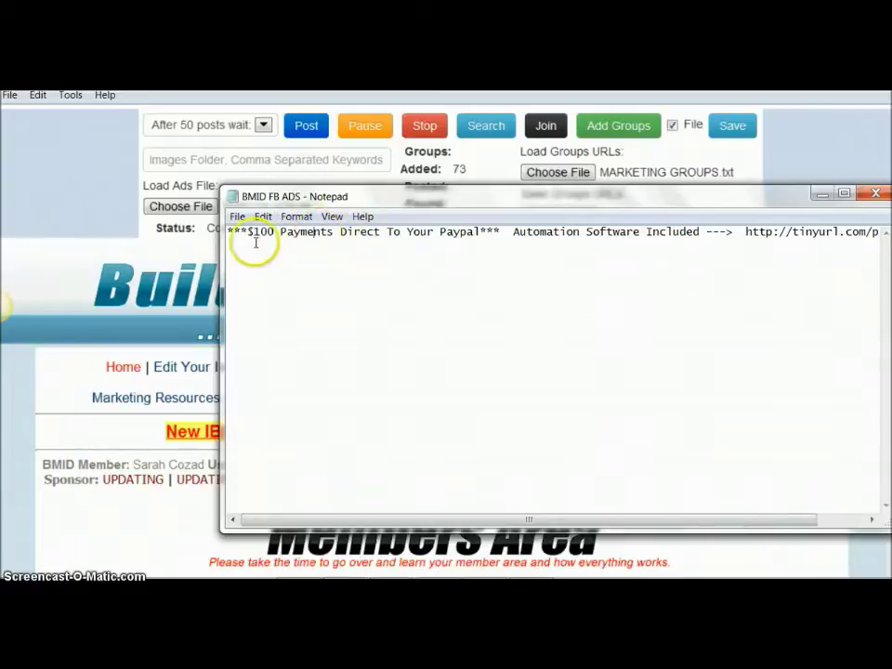
{"action": "left_click", "coordinate": [359, 329]}
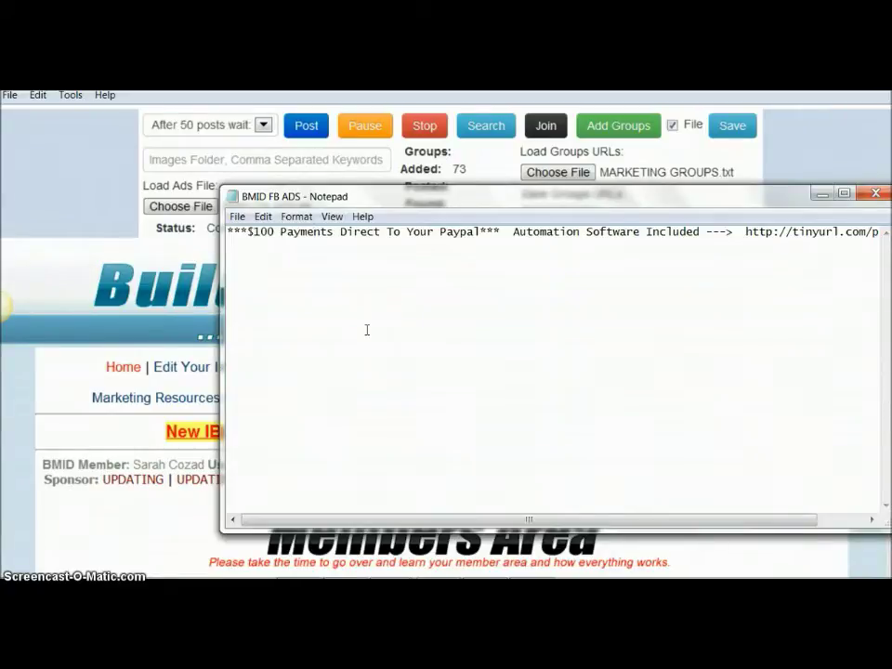
{"action": "left_click", "coordinate": [231, 236]}
Step: Try then remove test text, delete the stray character before ***$100, and save the ad file
{"action": "type", "text": "{"}
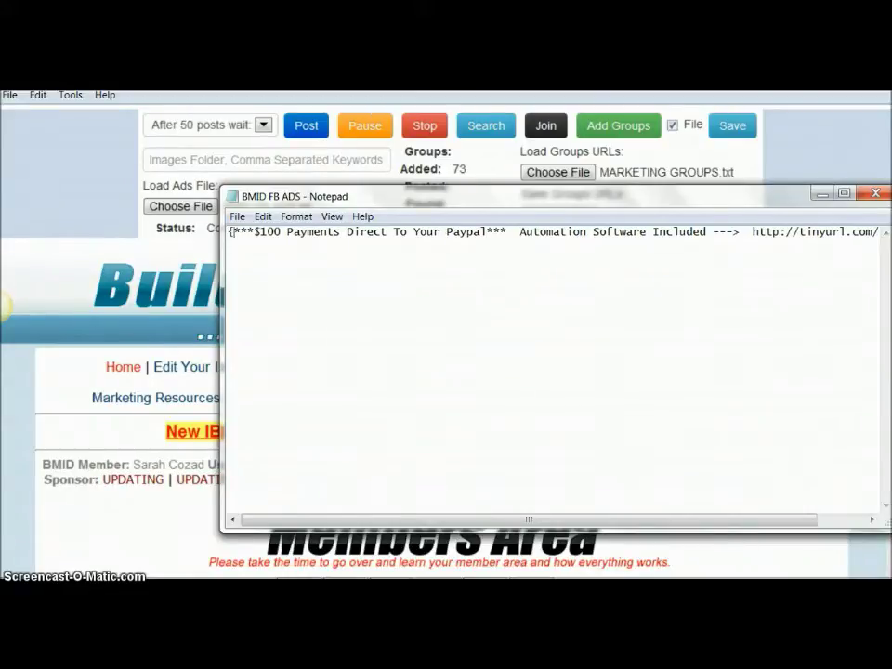
{"action": "left_click_drag", "start_coordinate": [281, 232], "coordinate": [876, 233]}
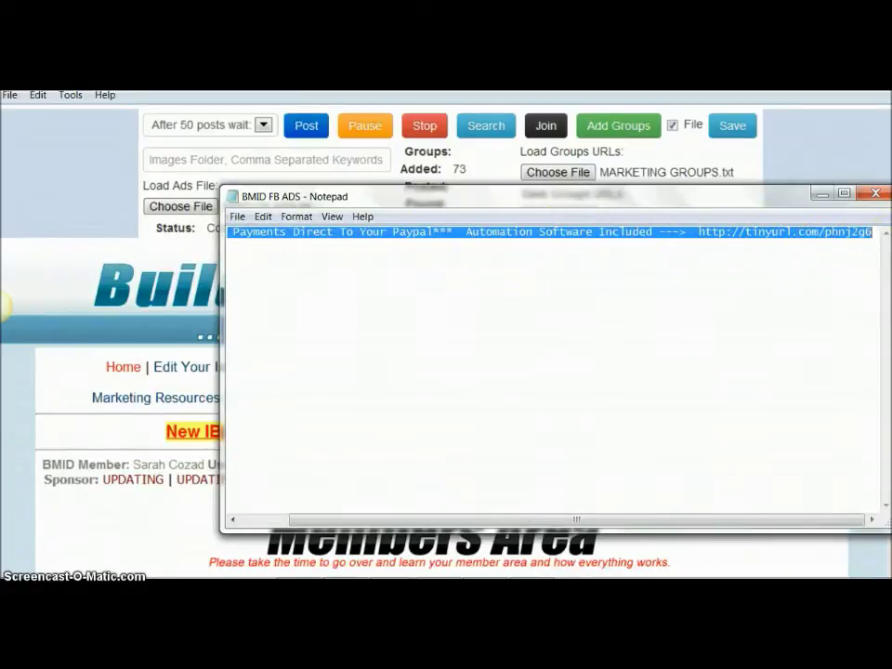
{"action": "left_click", "coordinate": [877, 236]}
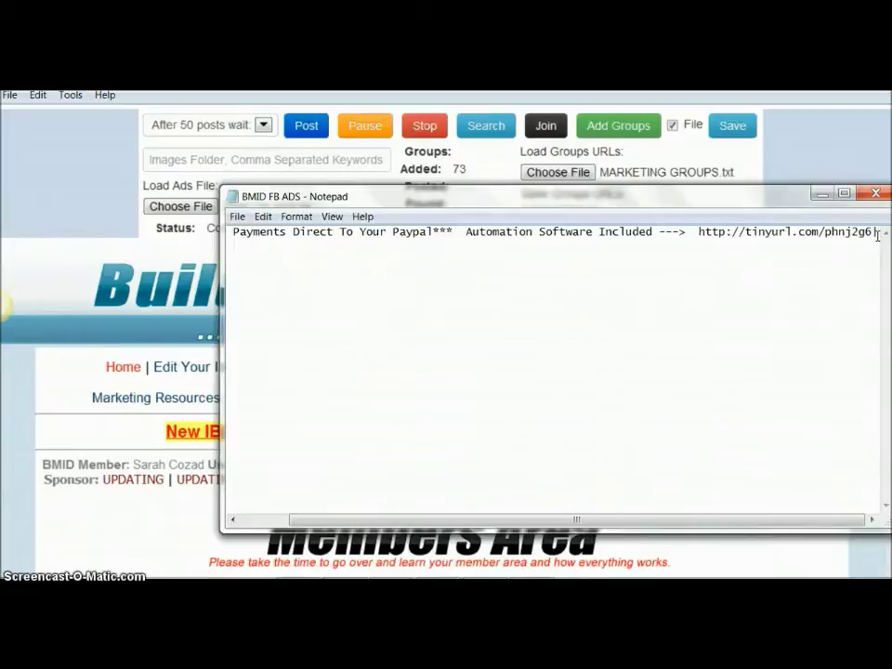
{"action": "type", "text": "second add"}
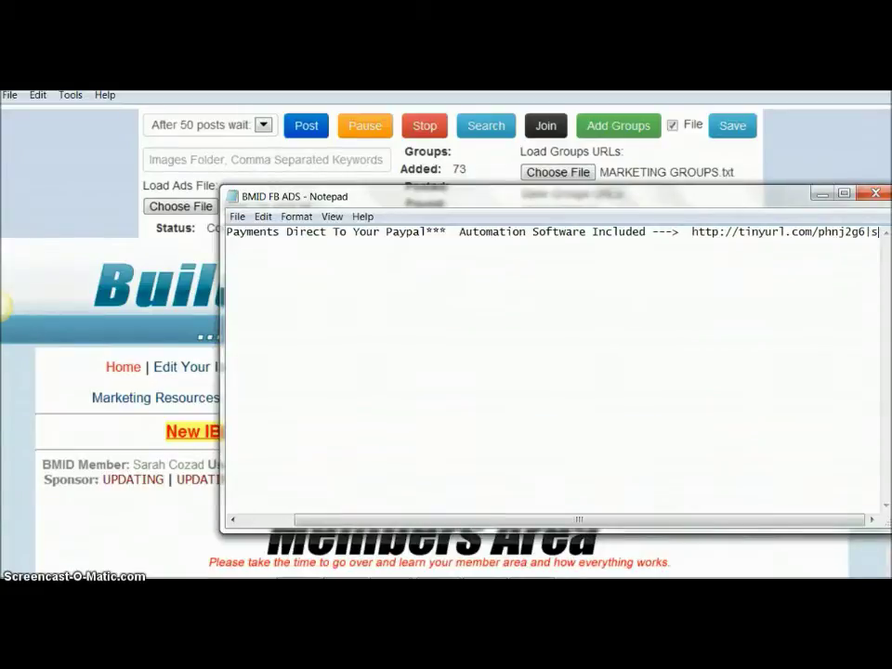
{"action": "type", "text": " here"}
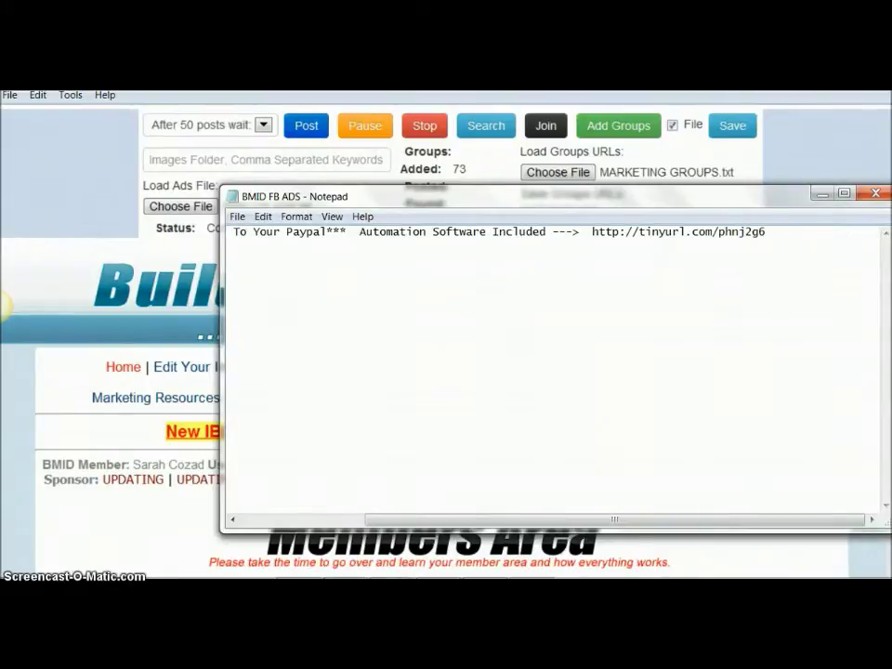
{"action": "left_click_drag", "start_coordinate": [679, 234], "coordinate": [195, 239]}
{"action": "left_click", "coordinate": [231, 235]}
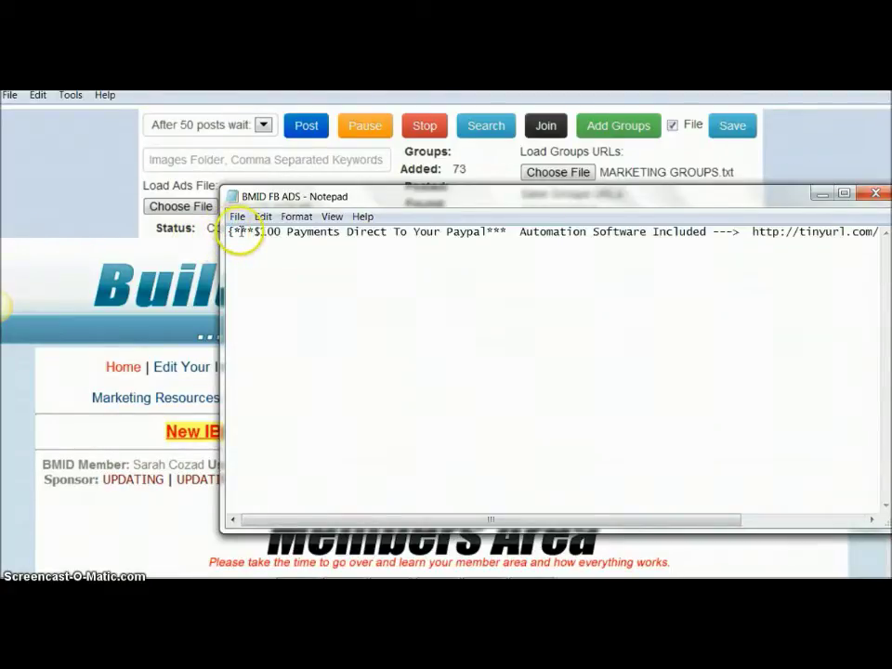
{"action": "key", "text": "Delete"}
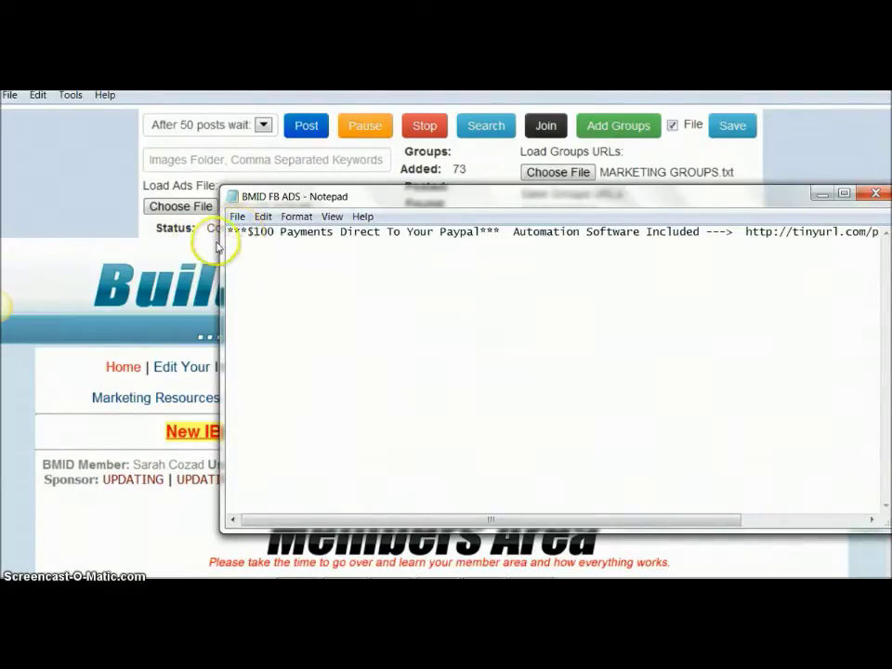
{"action": "left_click", "coordinate": [238, 217]}
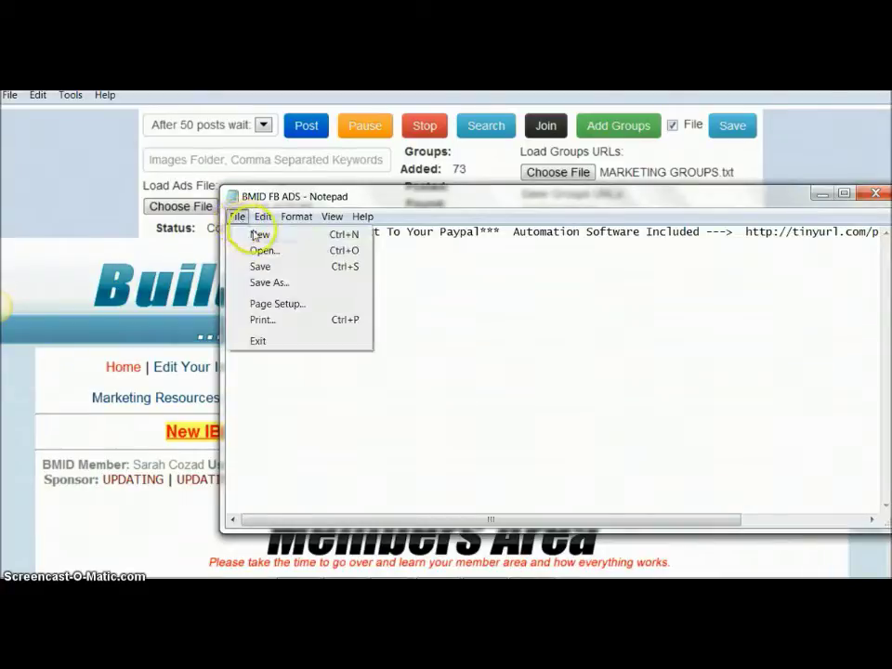
{"action": "left_click", "coordinate": [260, 266]}
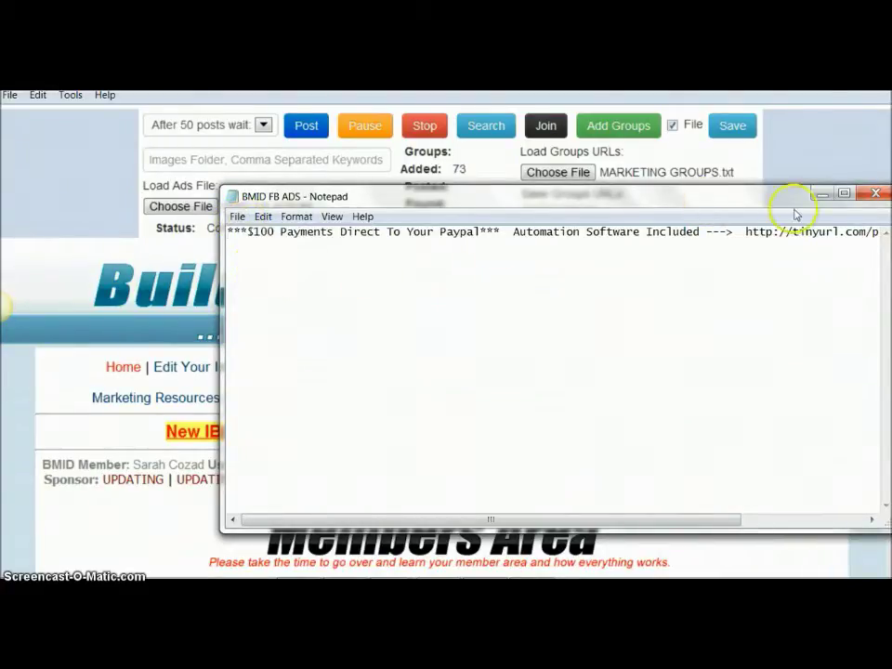
Step: Close the ad file, select the Images Folder field, and bring up the BMID AD PHOTO folder
{"action": "left_click", "coordinate": [874, 194]}
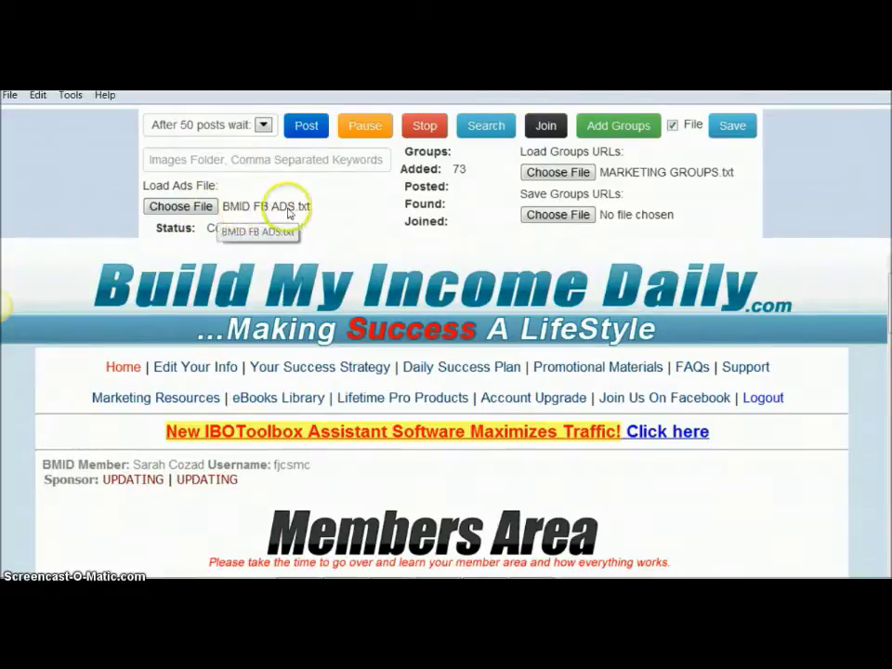
{"action": "left_click", "coordinate": [169, 159]}
{"action": "left_click", "coordinate": [155, 160]}
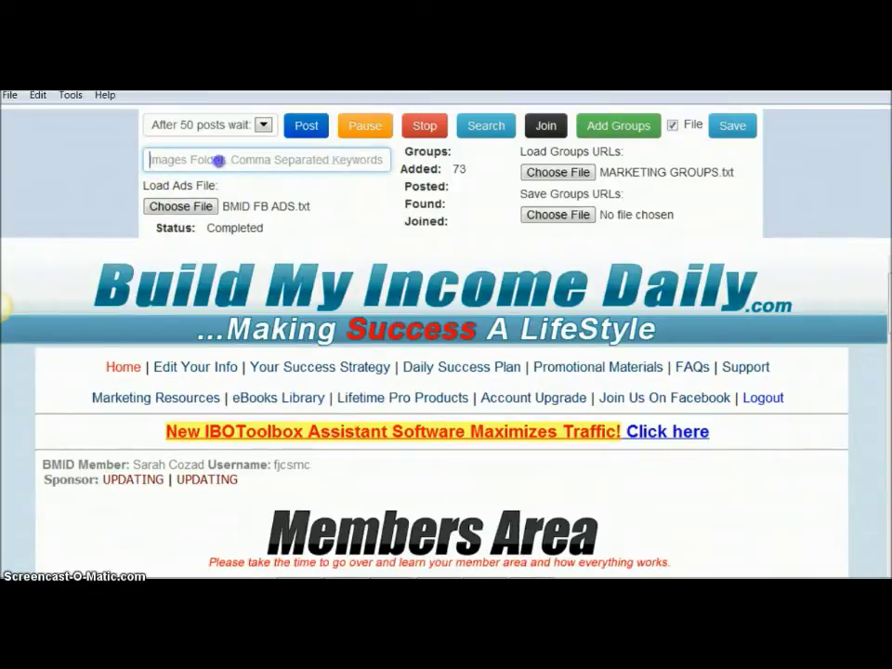
{"action": "mouse_move", "coordinate": [253, 563]}
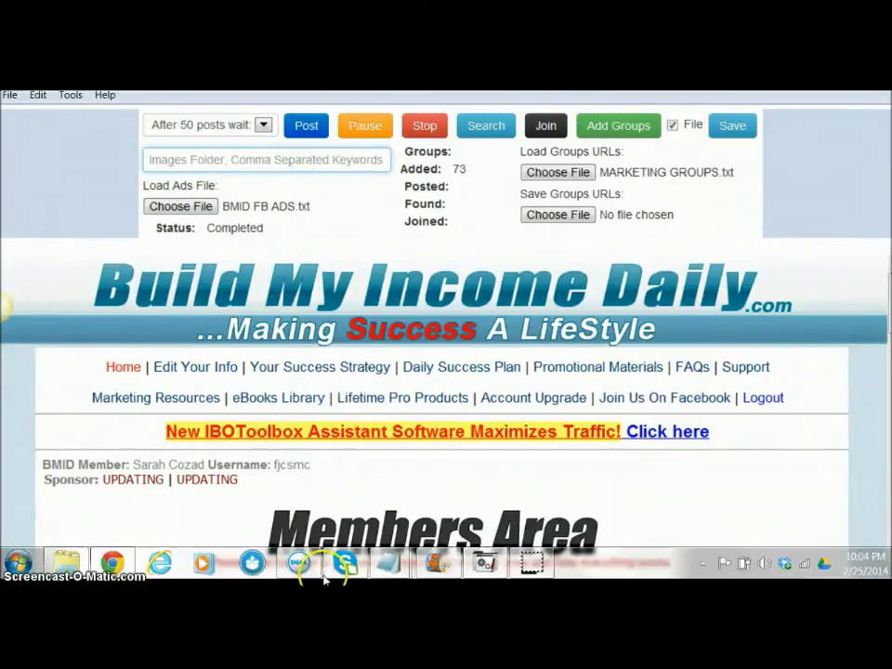
{"action": "left_click", "coordinate": [67, 563]}
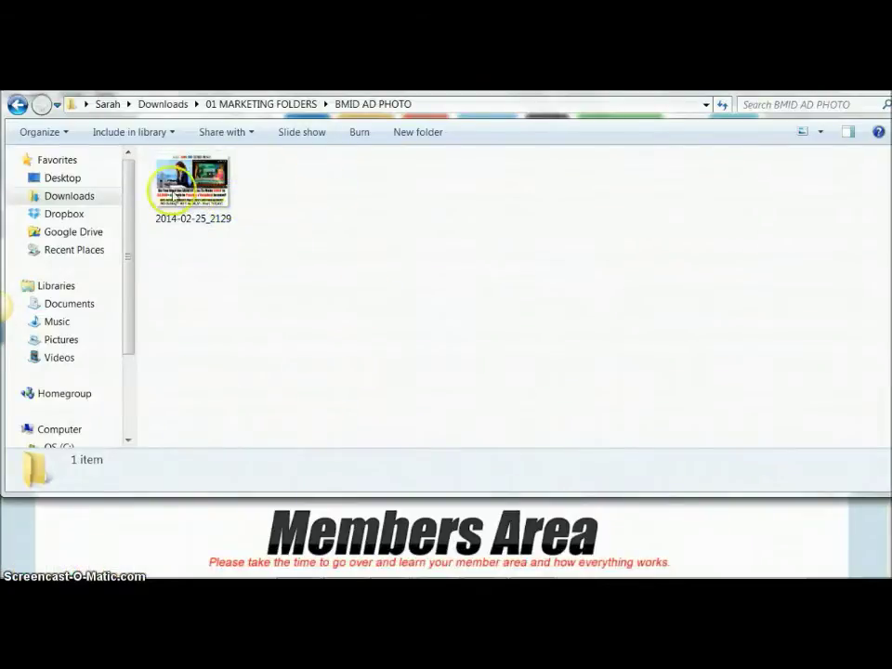
Step: Copy the folder location path from the 2014-02-25_2129 image's Properties
{"action": "left_click", "coordinate": [198, 190]}
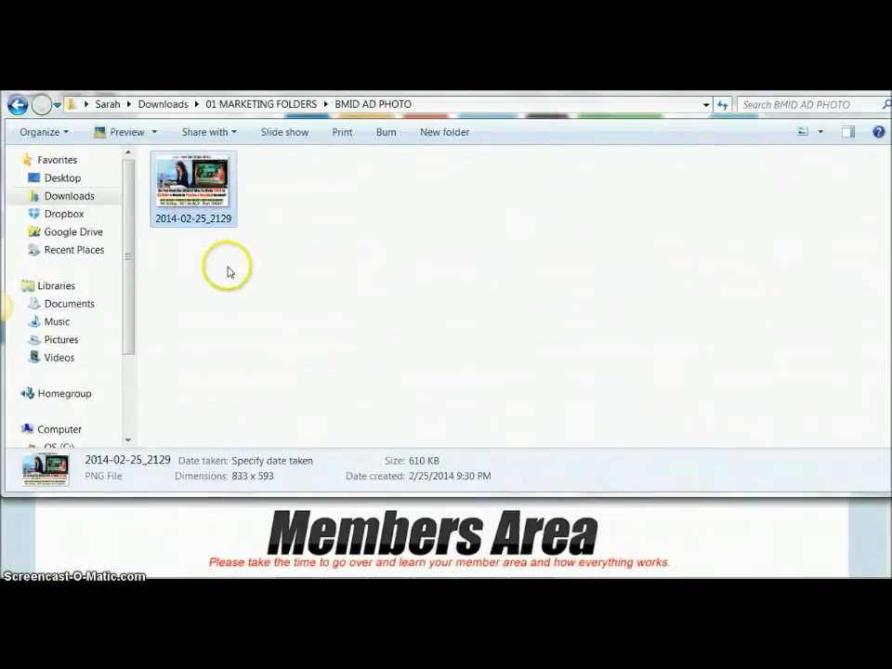
{"action": "left_click", "coordinate": [214, 188]}
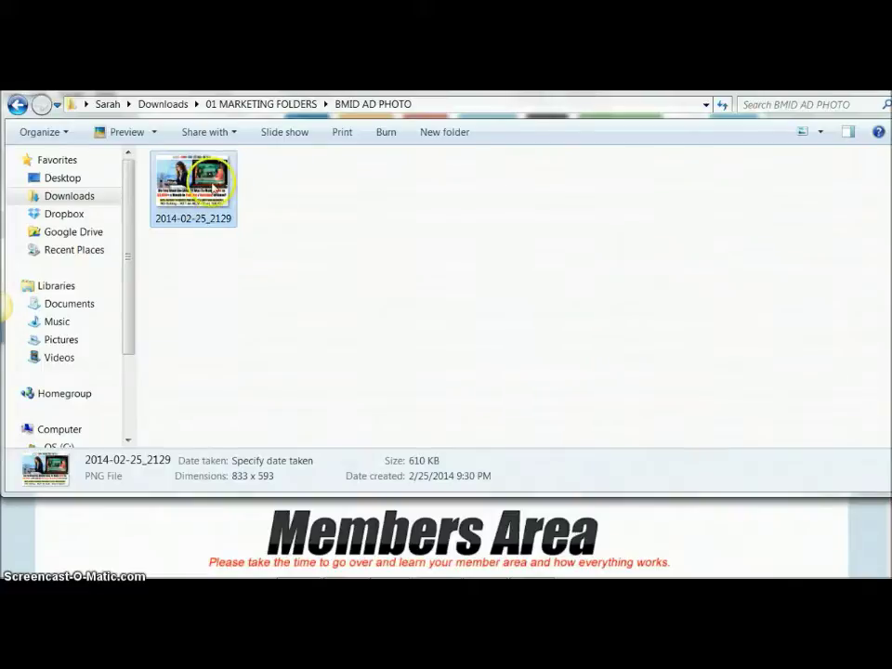
{"action": "right_click", "coordinate": [213, 189]}
{"action": "left_click", "coordinate": [269, 568]}
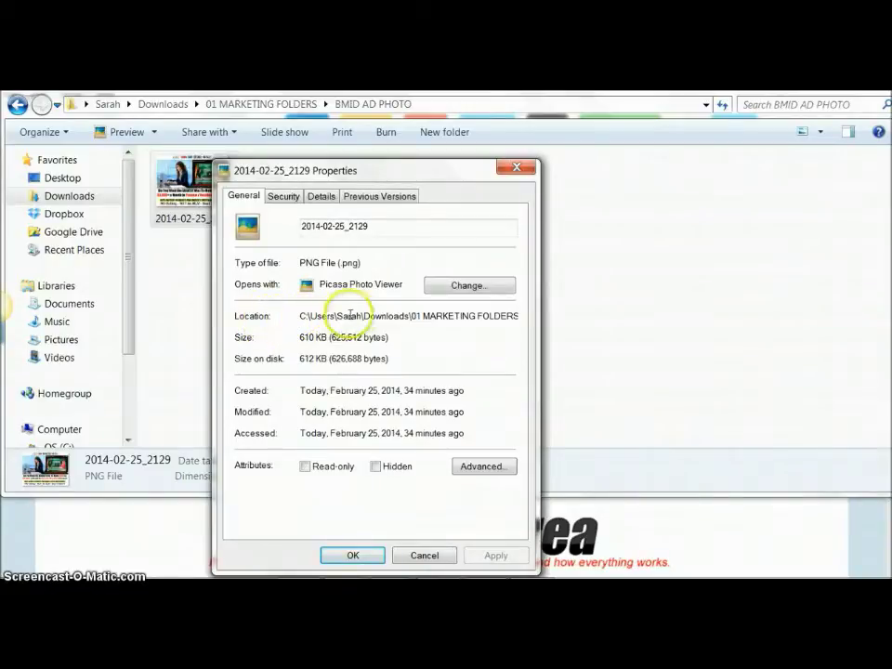
{"action": "left_click_drag", "start_coordinate": [304, 318], "coordinate": [474, 314]}
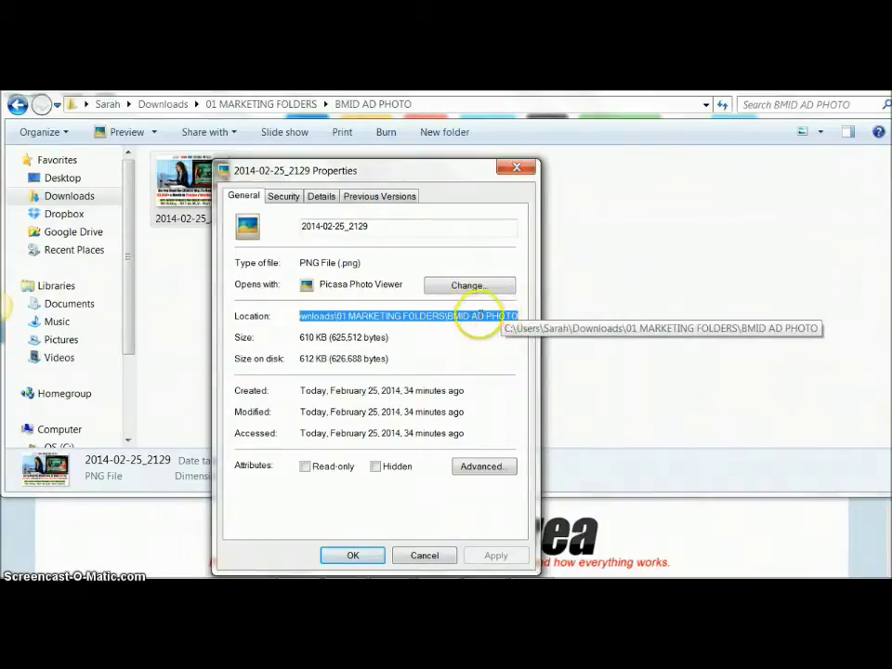
{"action": "right_click", "coordinate": [462, 317]}
{"action": "left_click", "coordinate": [493, 362]}
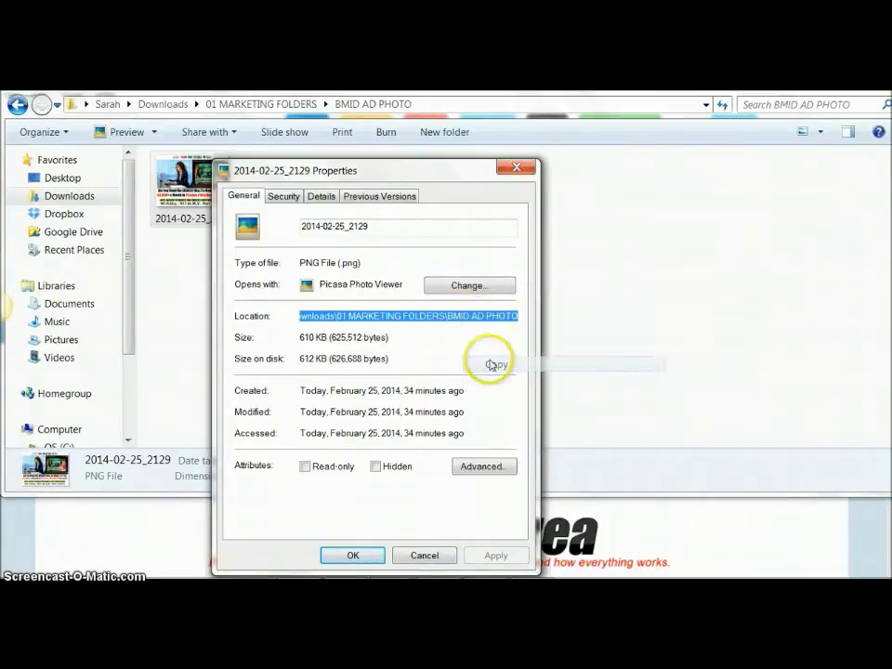
Step: Paste the BMID AD PHOTO folder path into the Images Folder field and start posting
{"action": "mouse_move", "coordinate": [139, 571]}
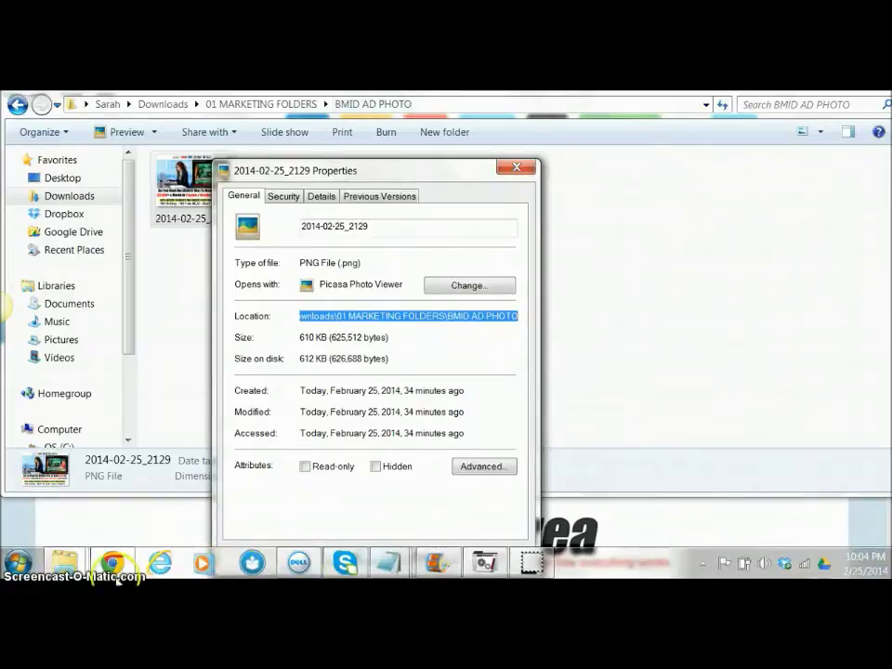
{"action": "left_click", "coordinate": [481, 562]}
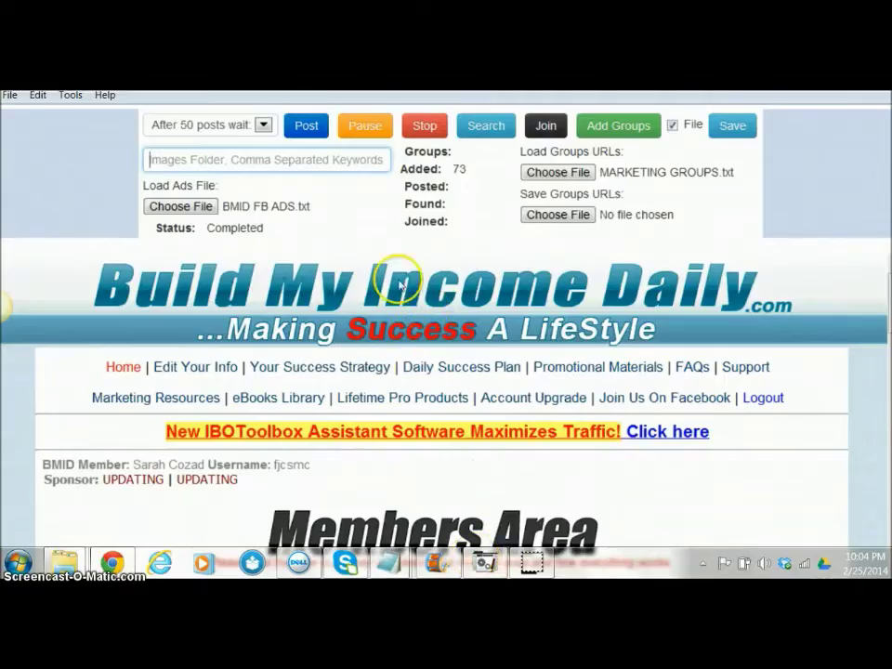
{"action": "right_click", "coordinate": [247, 165]}
{"action": "left_click", "coordinate": [285, 251]}
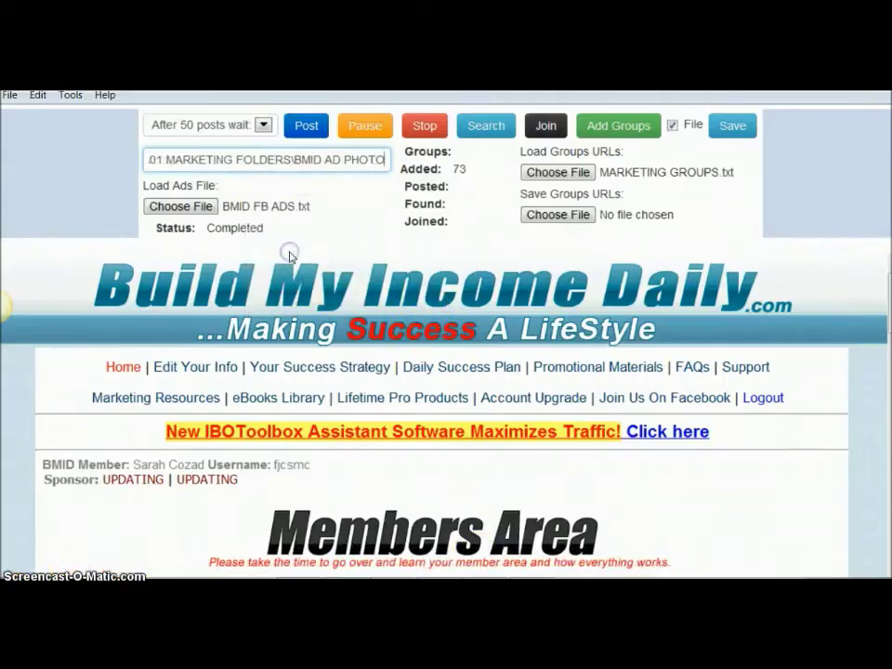
{"action": "left_click", "coordinate": [316, 158]}
{"action": "left_click", "coordinate": [346, 165]}
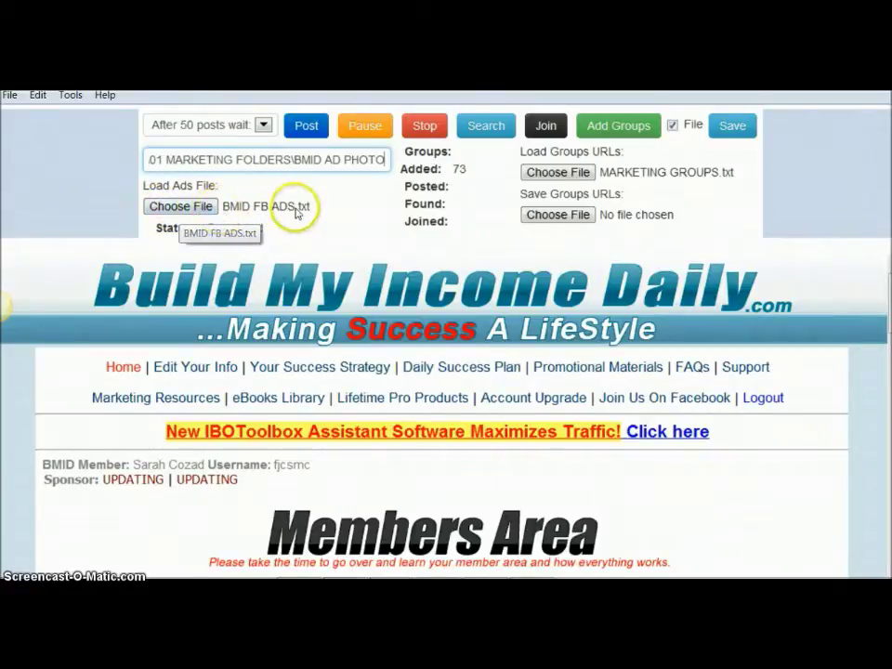
{"action": "left_click_drag", "start_coordinate": [149, 161], "coordinate": [388, 164]}
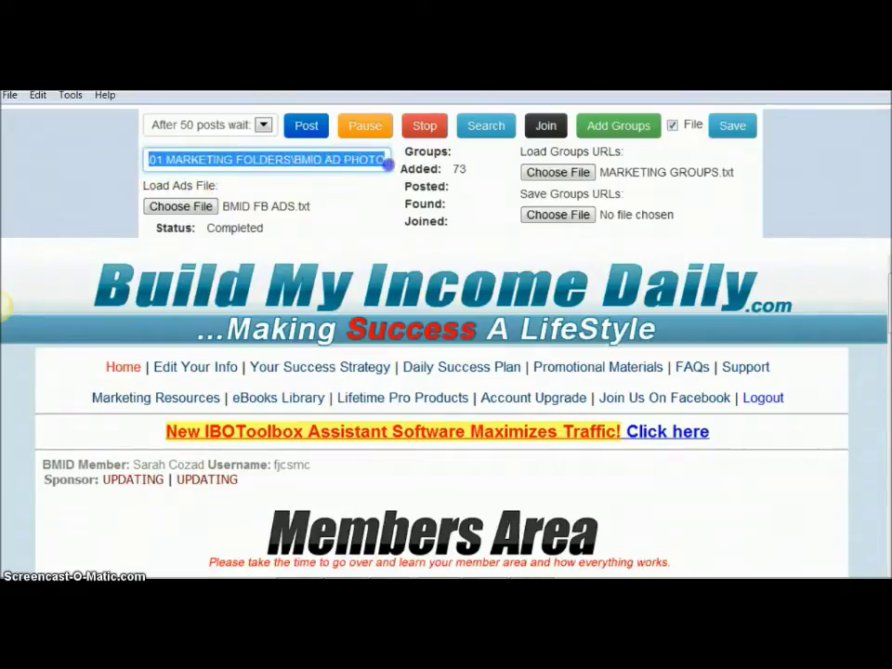
{"action": "left_click", "coordinate": [334, 159]}
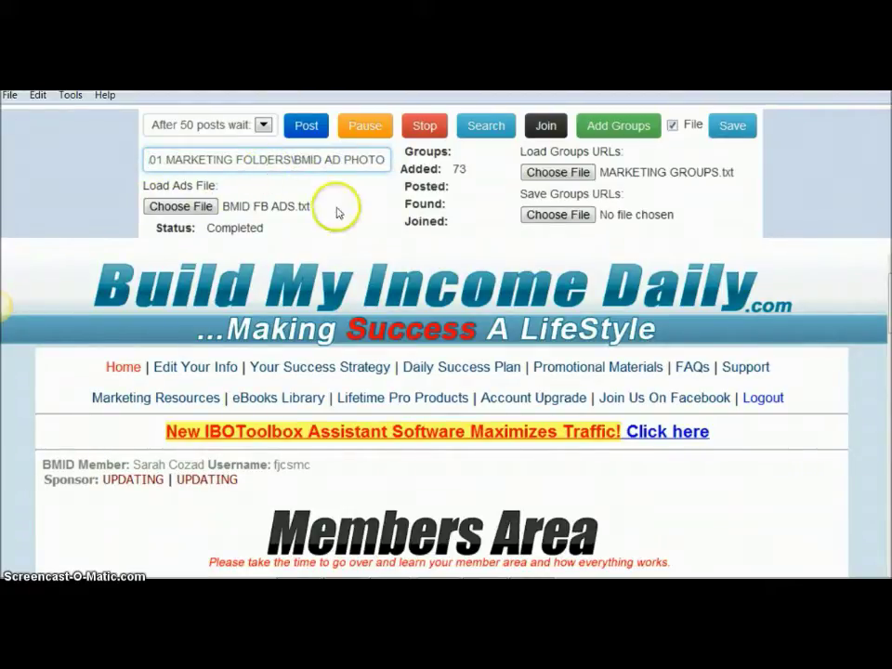
{"action": "left_click", "coordinate": [314, 132]}
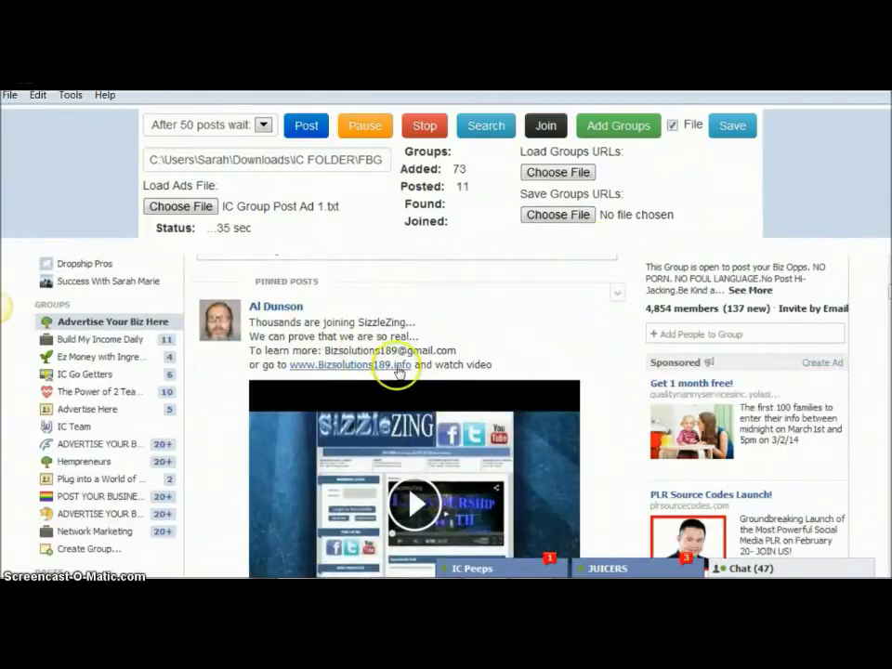
Step: Scroll the embedded Advertise Your Biz Here group page to check the posted IC Tool Suite ad
{"action": "scroll", "coordinate": [397, 369], "scroll_direction": "down", "scroll_amount": 10}
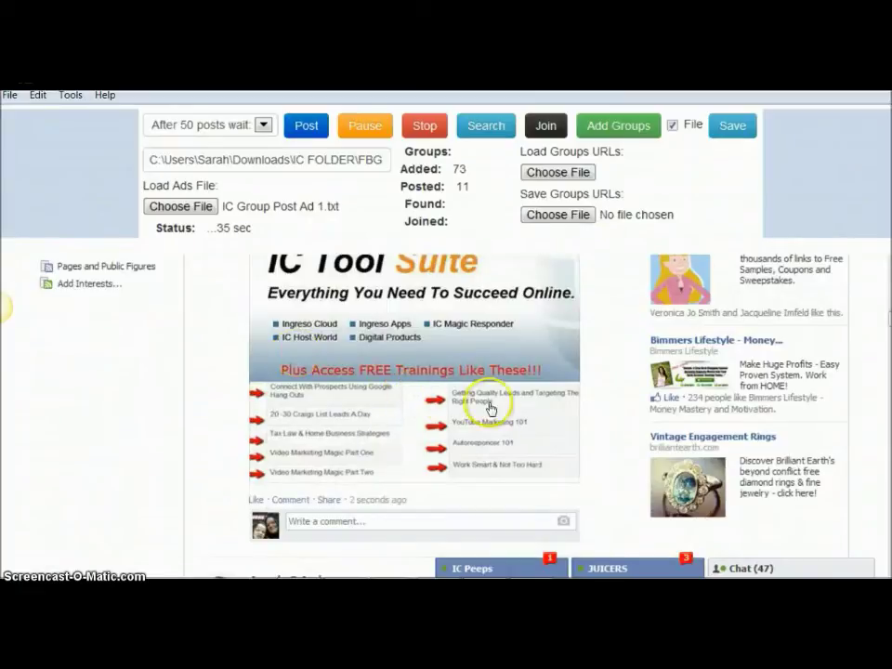
{"action": "scroll", "coordinate": [490, 409], "scroll_direction": "up", "scroll_amount": 10}
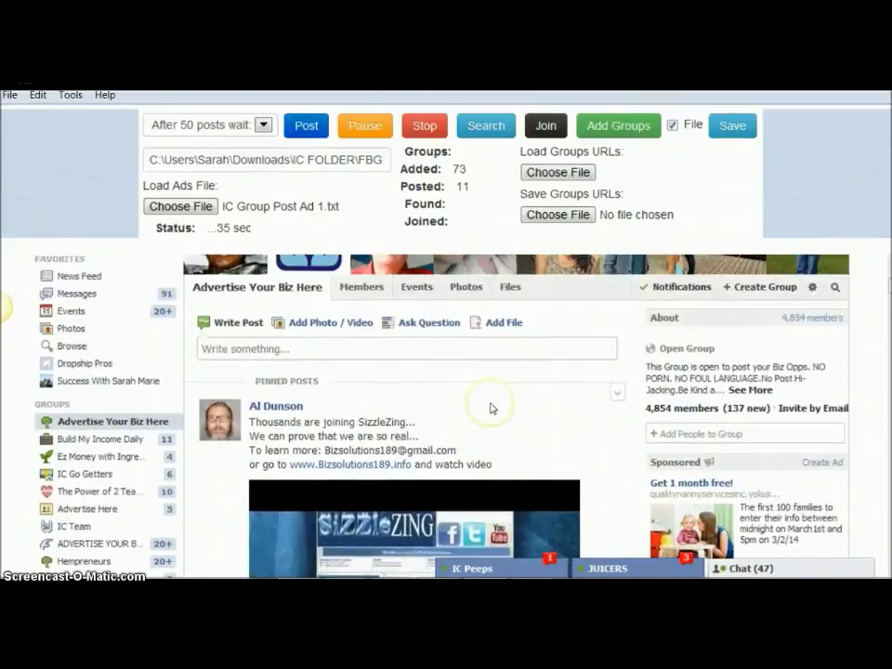
{"action": "scroll", "coordinate": [491, 409], "scroll_direction": "up", "scroll_amount": 2}
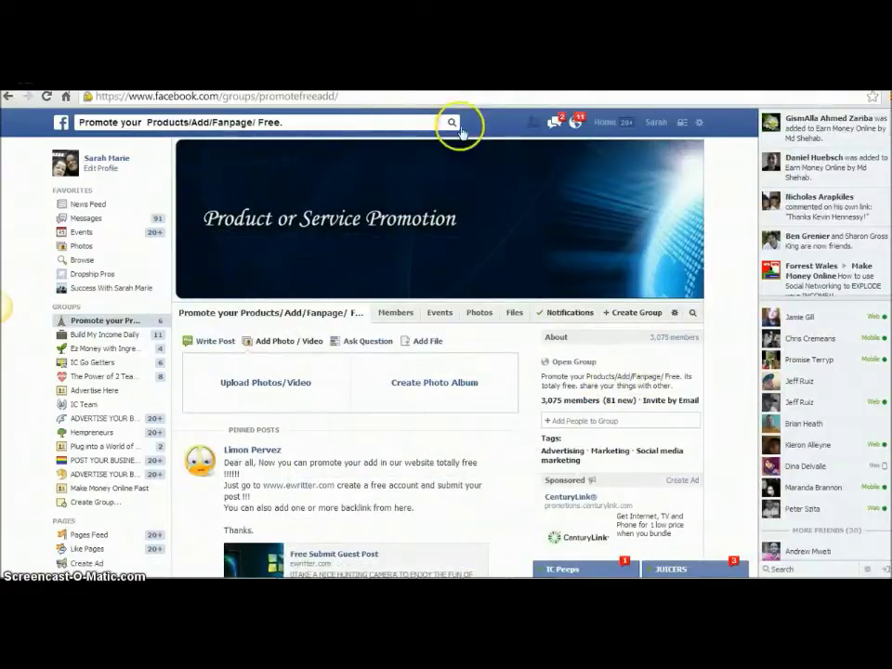
Step: Scroll through the Promote your Products/Add/Fanpage/ Free. group page in Chrome
{"action": "scroll", "coordinate": [288, 300], "scroll_direction": "down", "scroll_amount": 1}
{"action": "scroll", "coordinate": [288, 300], "scroll_direction": "up", "scroll_amount": 1}
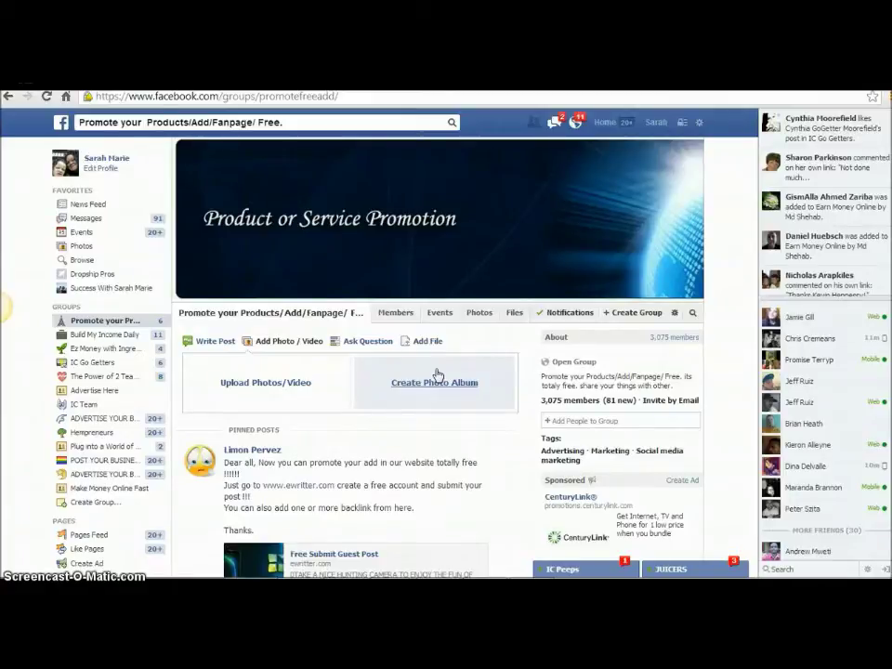
Step: Return to the poster at 12 of 73 posted and scroll to the IC Tool Suite ad
{"action": "mouse_move", "coordinate": [514, 558]}
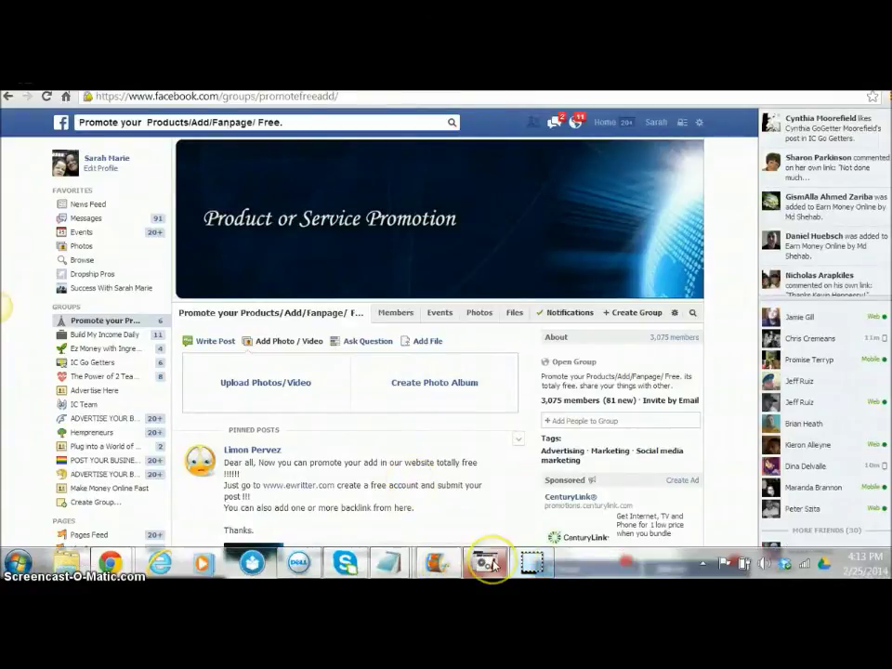
{"action": "left_click", "coordinate": [488, 562]}
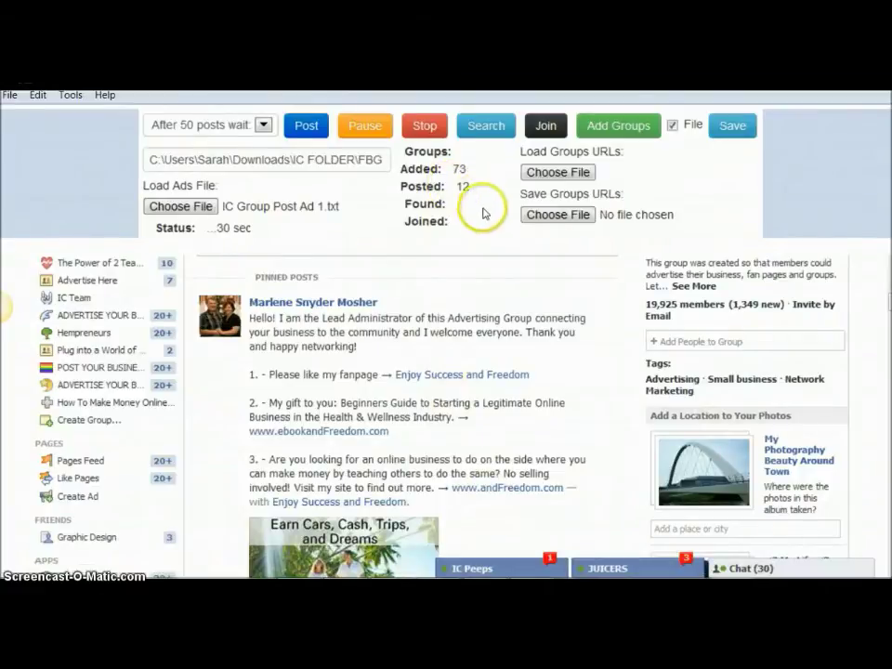
{"action": "scroll", "coordinate": [526, 353], "scroll_direction": "down", "scroll_amount": 5}
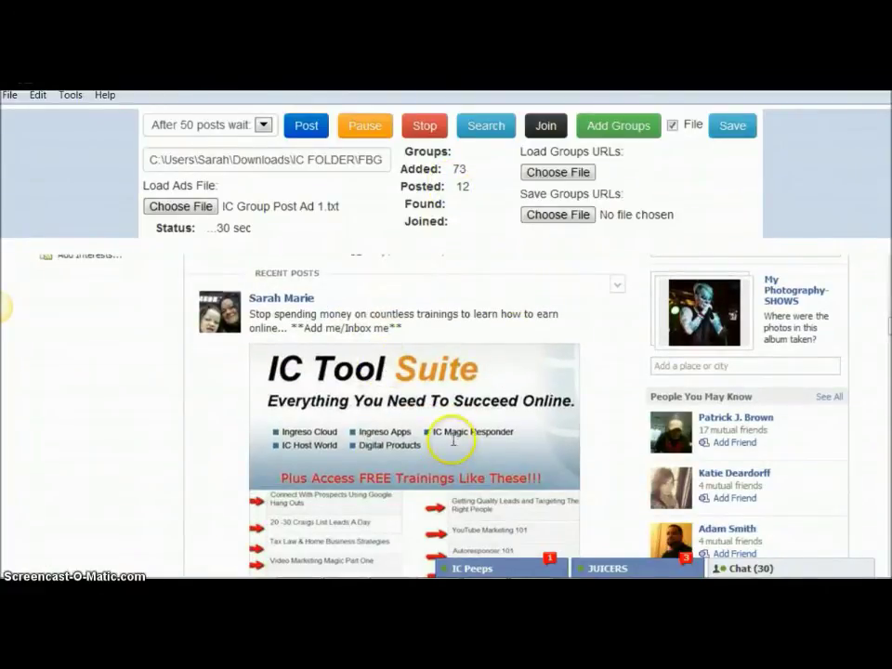
{"action": "scroll", "coordinate": [453, 443], "scroll_direction": "up", "scroll_amount": 10}
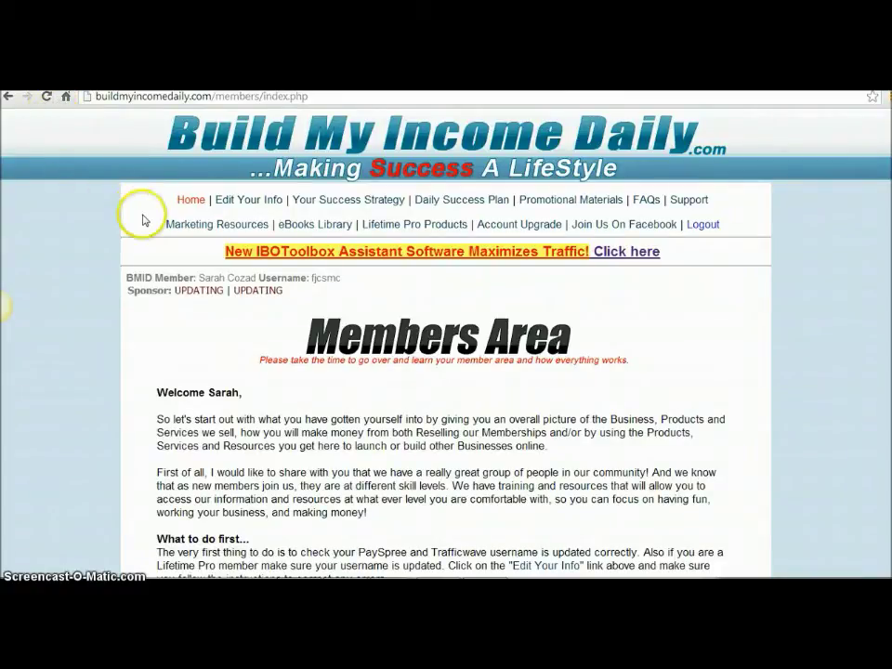
Step: Open the Digital Products Access page and browse its list of products
{"action": "left_click", "coordinate": [295, 226]}
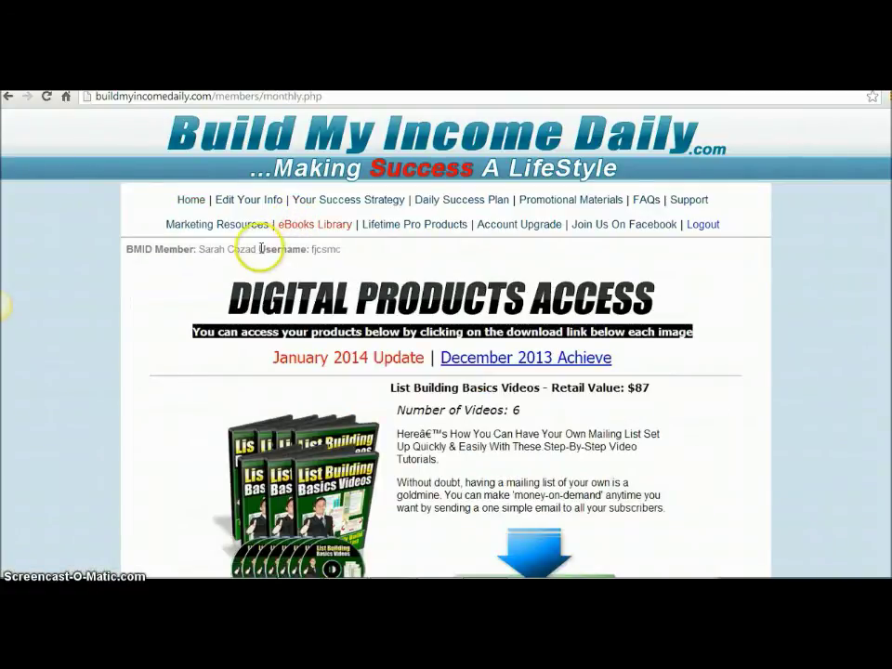
{"action": "scroll", "coordinate": [395, 299], "scroll_direction": "down", "scroll_amount": 8}
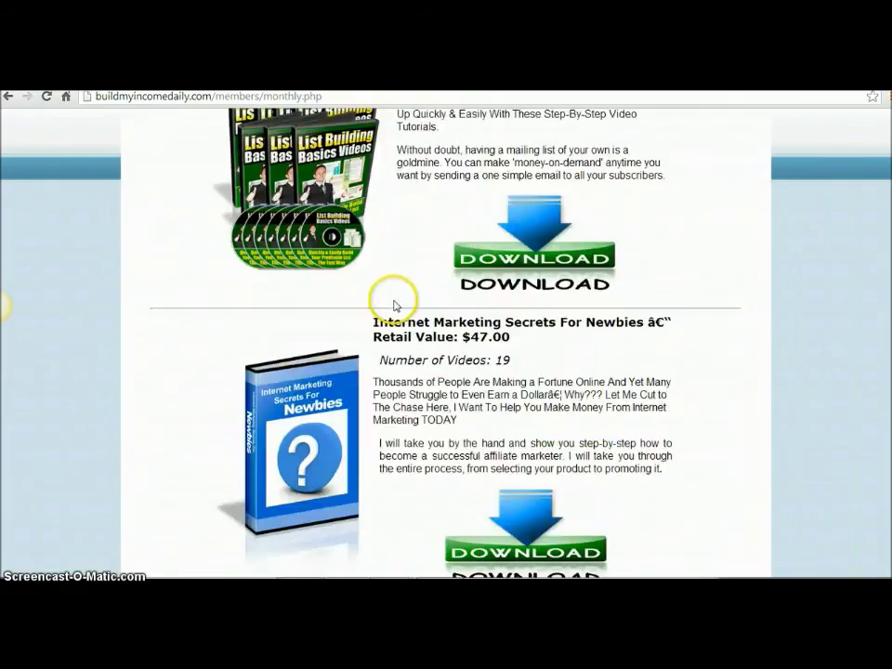
{"action": "scroll", "coordinate": [396, 305], "scroll_direction": "down", "scroll_amount": 2}
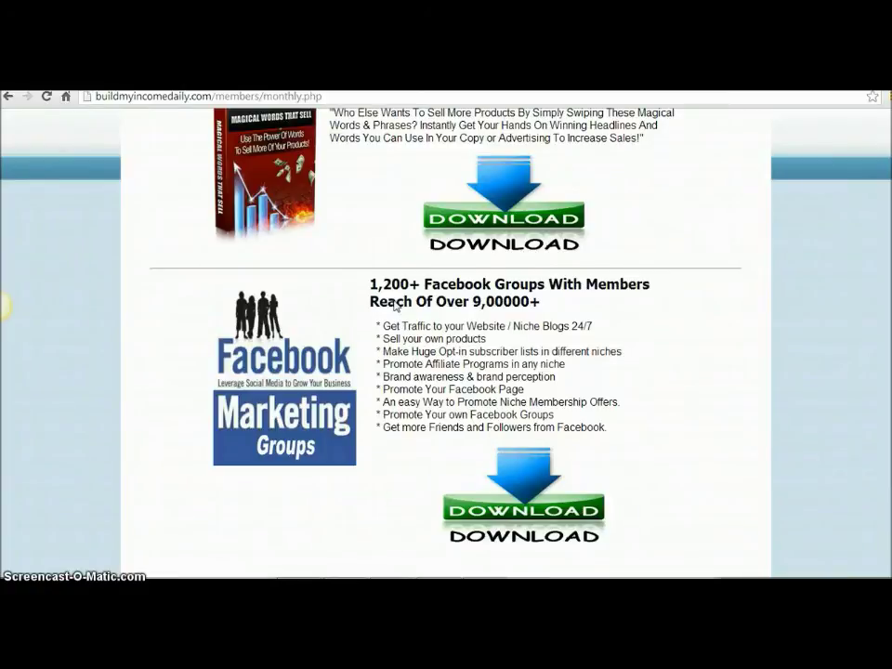
{"action": "scroll", "coordinate": [394, 303], "scroll_direction": "up", "scroll_amount": 9}
{"action": "scroll", "coordinate": [396, 302], "scroll_direction": "up", "scroll_amount": 3}
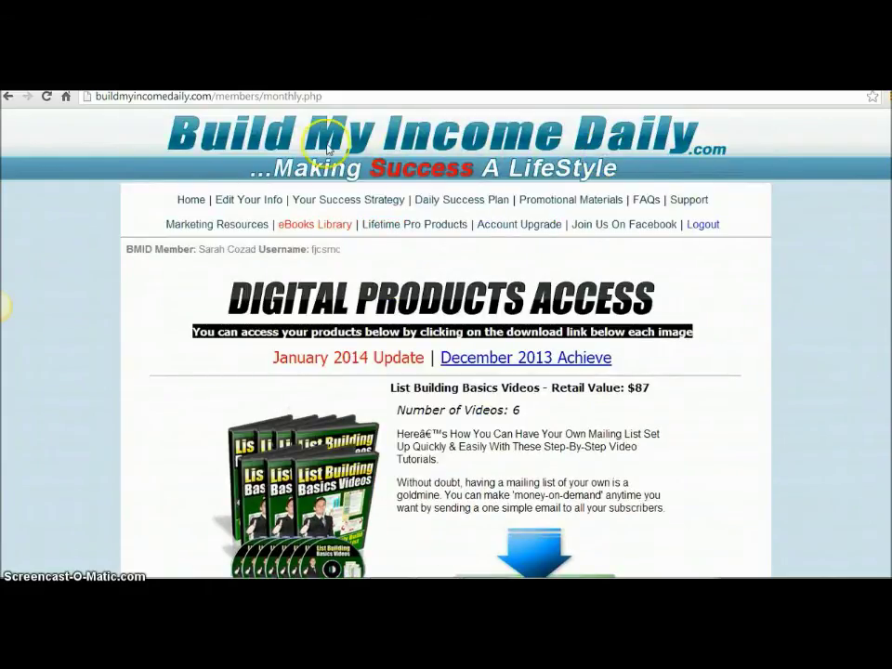
Step: Return via the Members Area and download the 1,200+ Facebook Groups list
{"action": "left_click", "coordinate": [194, 204]}
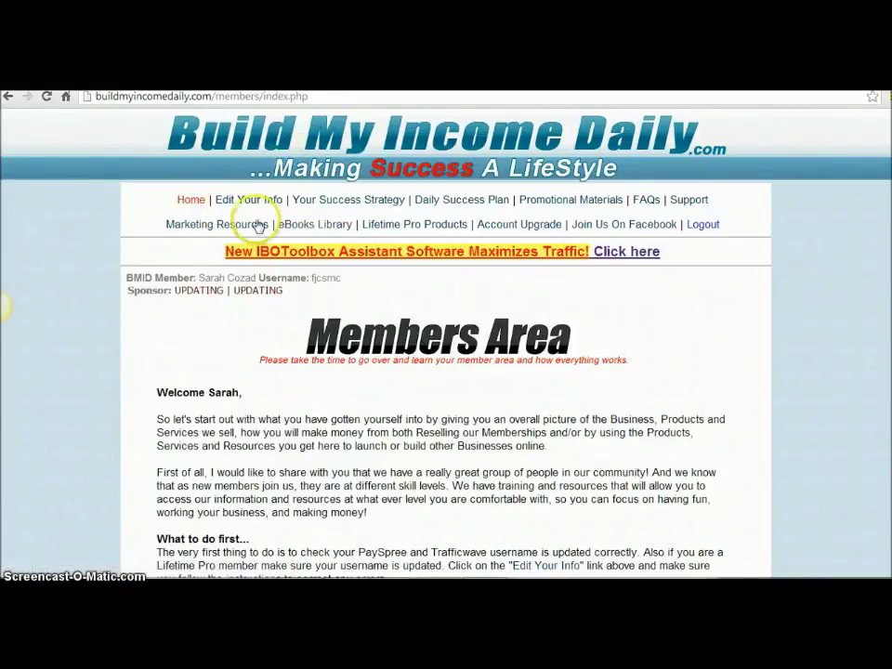
{"action": "left_click", "coordinate": [313, 230]}
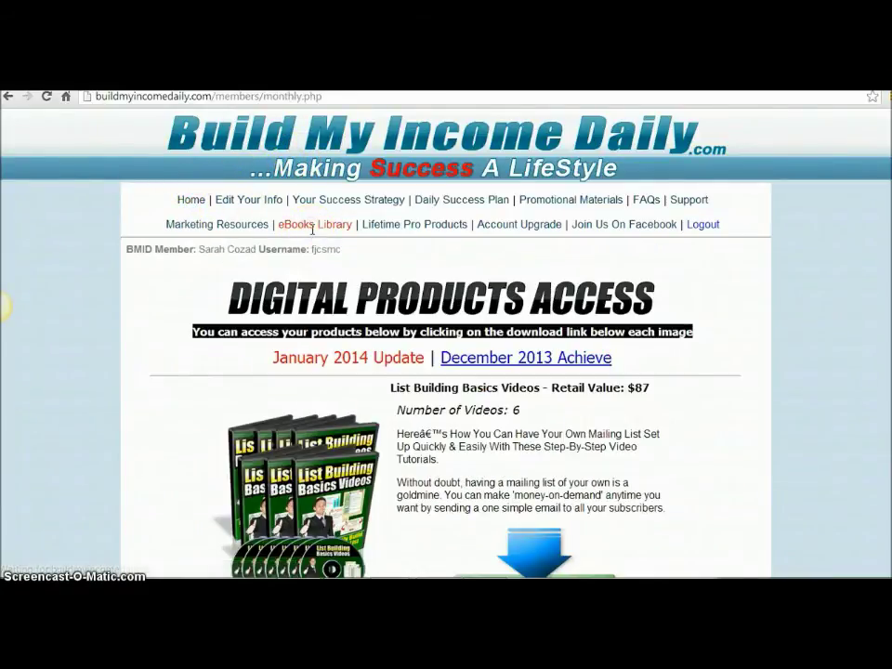
{"action": "scroll", "coordinate": [408, 298], "scroll_direction": "down", "scroll_amount": 4}
{"action": "scroll", "coordinate": [411, 307], "scroll_direction": "down", "scroll_amount": 7}
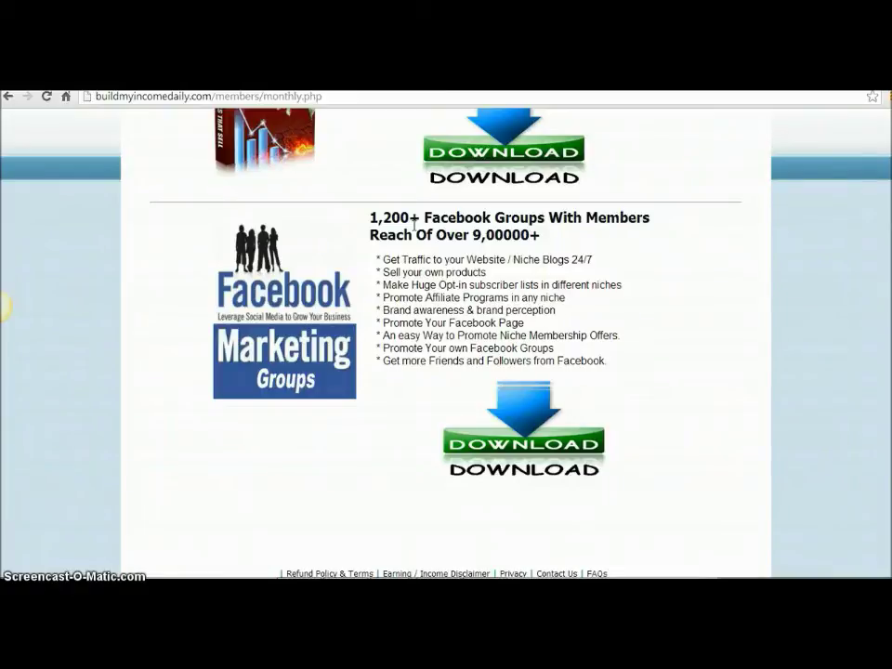
{"action": "left_click", "coordinate": [521, 413]}
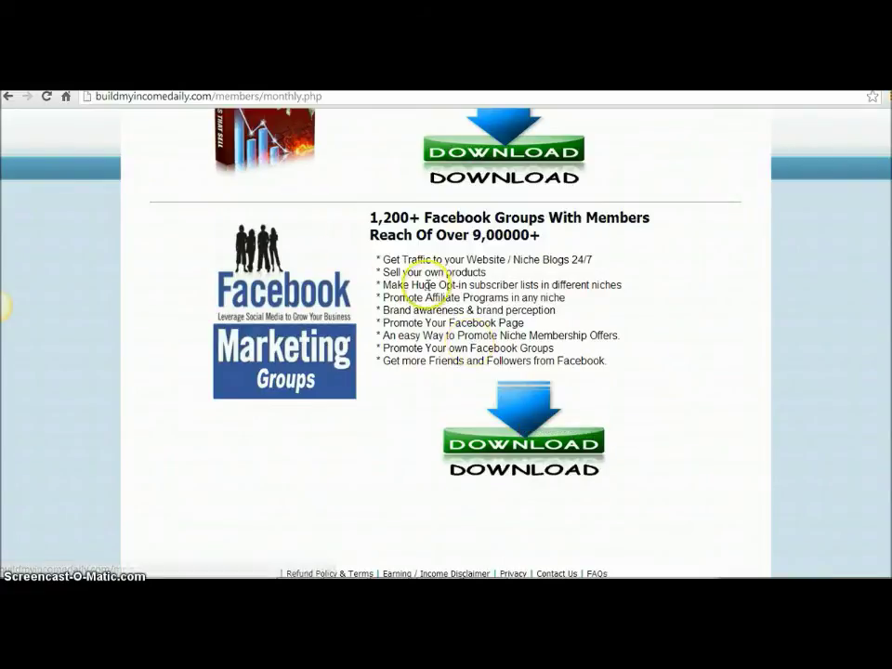
Step: Select part of the Facebook Groups heading, then reopen Digital Products Access via Members Area
{"action": "left_click_drag", "start_coordinate": [547, 218], "coordinate": [365, 217]}
{"action": "scroll", "coordinate": [502, 318], "scroll_direction": "up", "scroll_amount": 10}
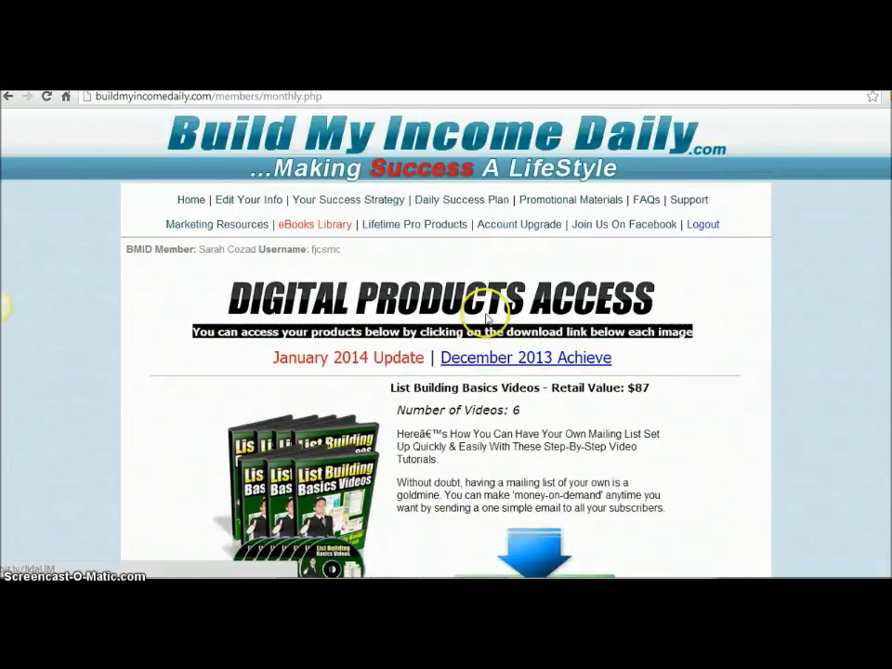
{"action": "left_click", "coordinate": [190, 200]}
{"action": "left_click", "coordinate": [319, 223]}
{"action": "scroll", "coordinate": [455, 385], "scroll_direction": "down", "scroll_amount": 8}
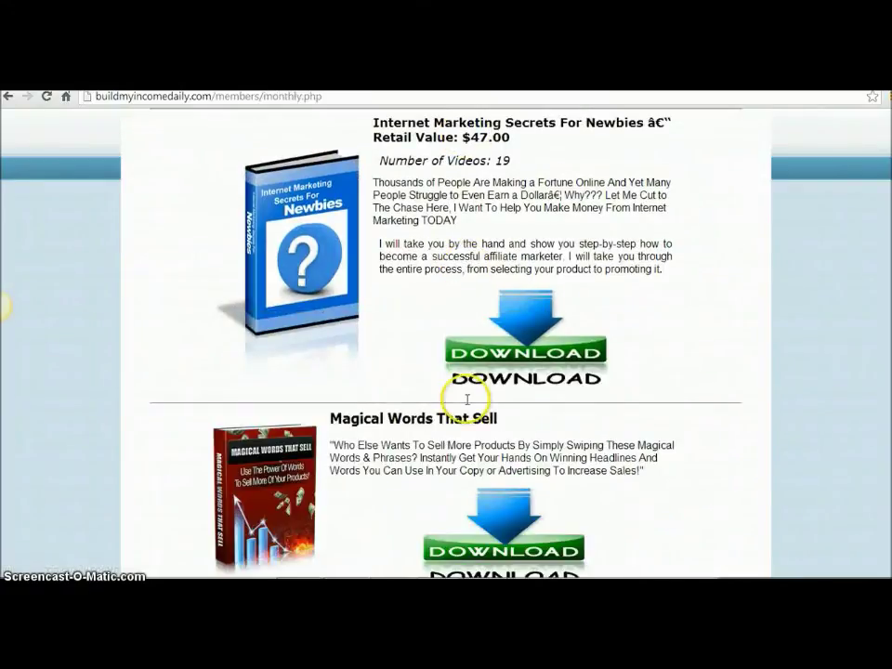
{"action": "scroll", "coordinate": [460, 406], "scroll_direction": "down", "scroll_amount": 3}
{"action": "scroll", "coordinate": [465, 403], "scroll_direction": "up", "scroll_amount": 1}
{"action": "scroll", "coordinate": [460, 404], "scroll_direction": "down", "scroll_amount": 3}
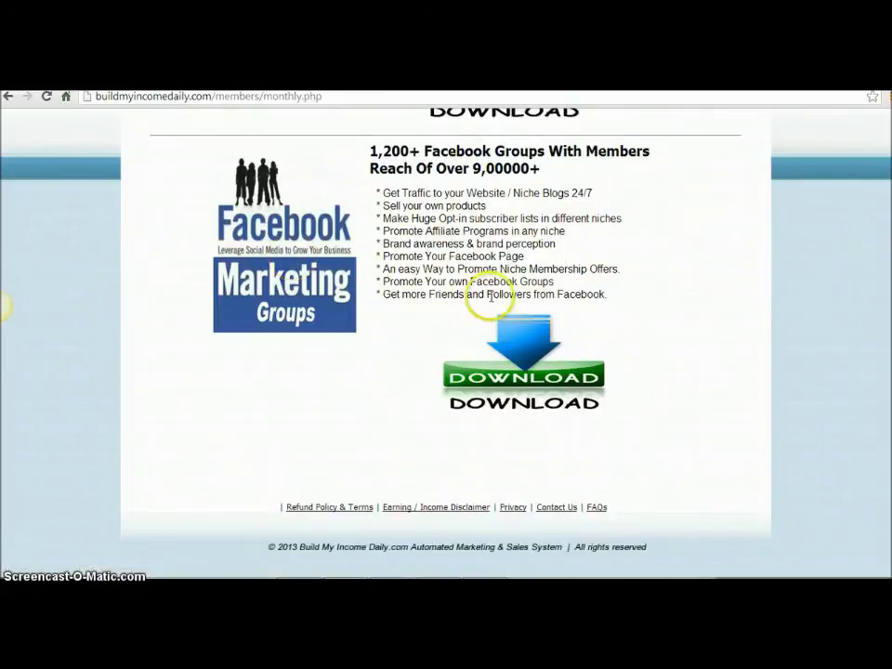
{"action": "scroll", "coordinate": [491, 296], "scroll_direction": "up", "scroll_amount": 15}
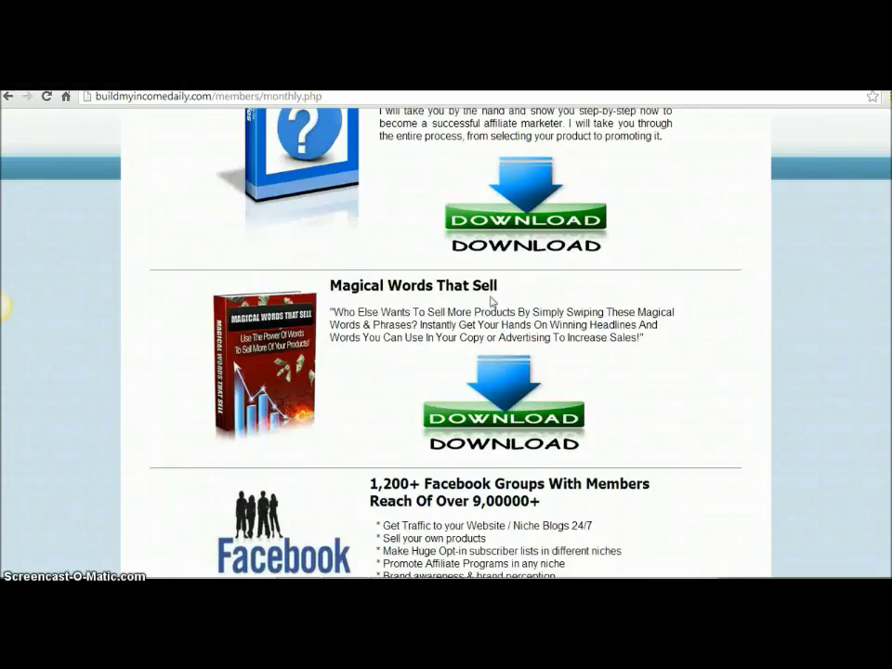